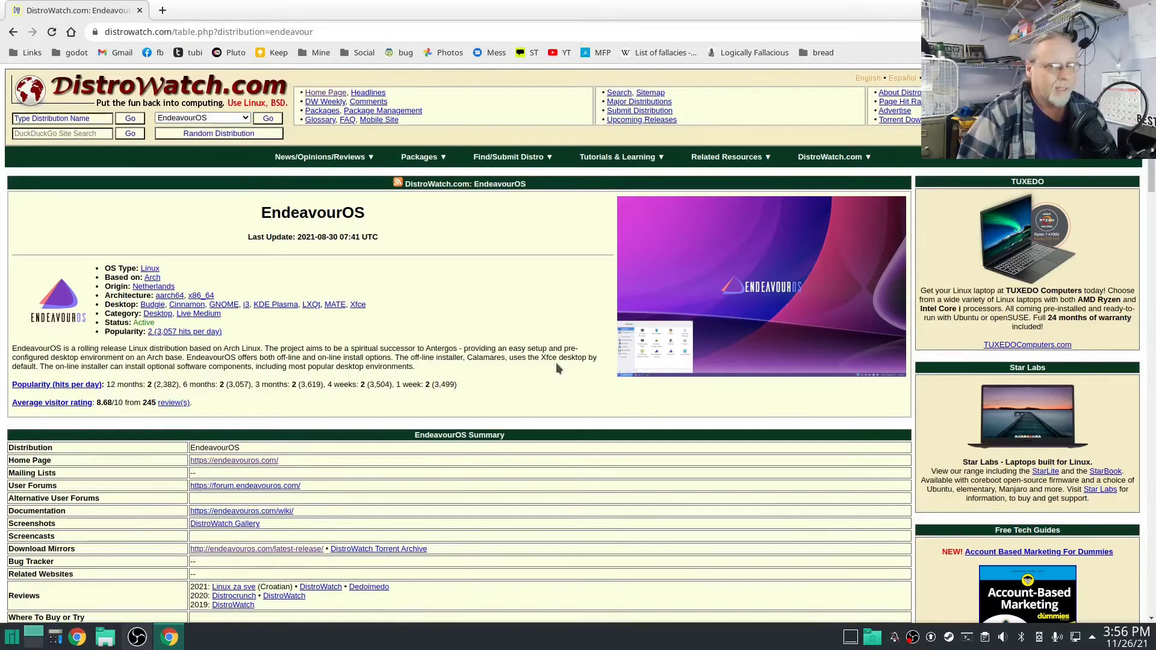
pyautogui.click(259, 461)
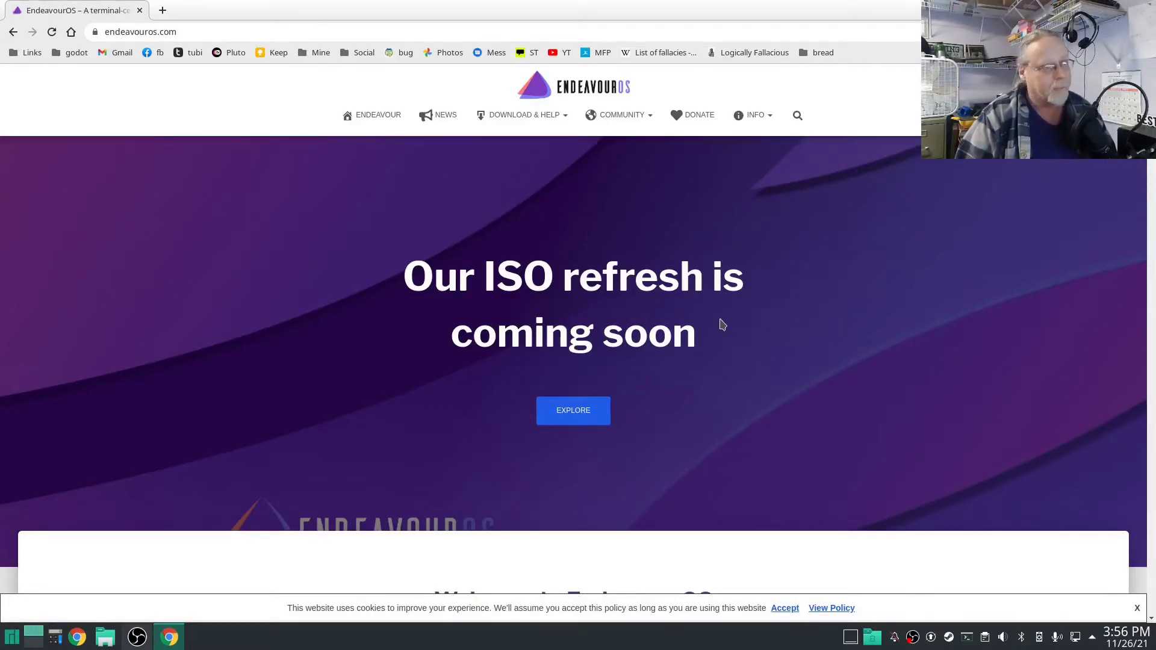
# Read down the EndeavourOS home page through the Xfce offline edition, then return to the feature columns
pyautogui.scroll(-3, 828, 376)
pyautogui.scroll(-3, 827, 377)
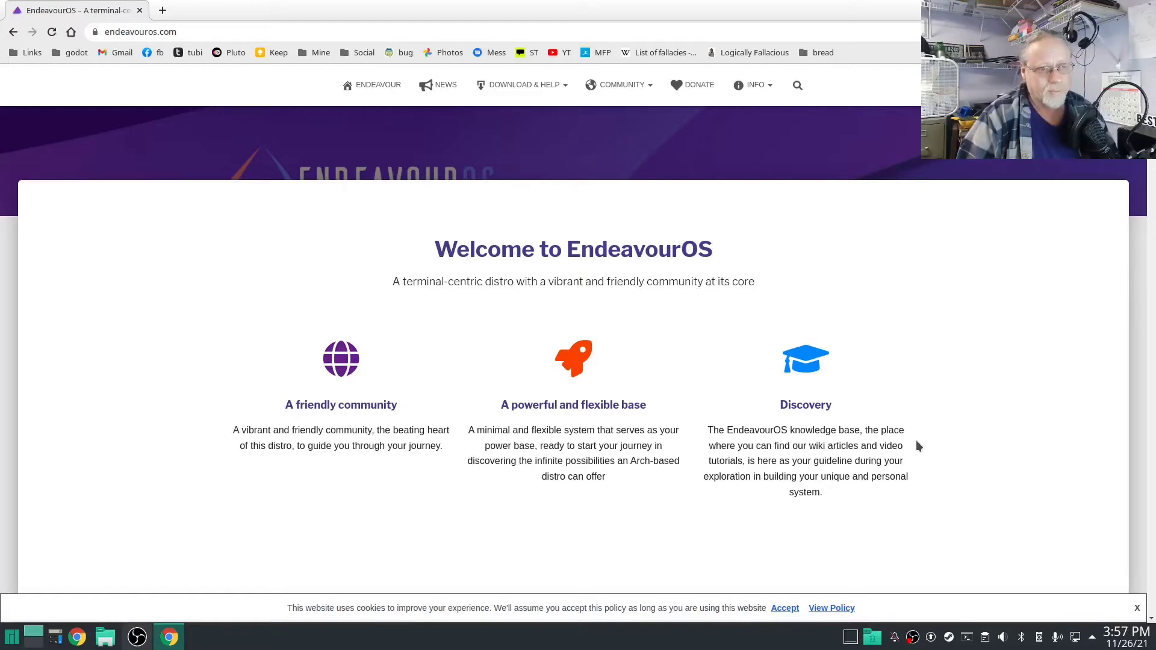
pyautogui.scroll(-6, 1006, 443)
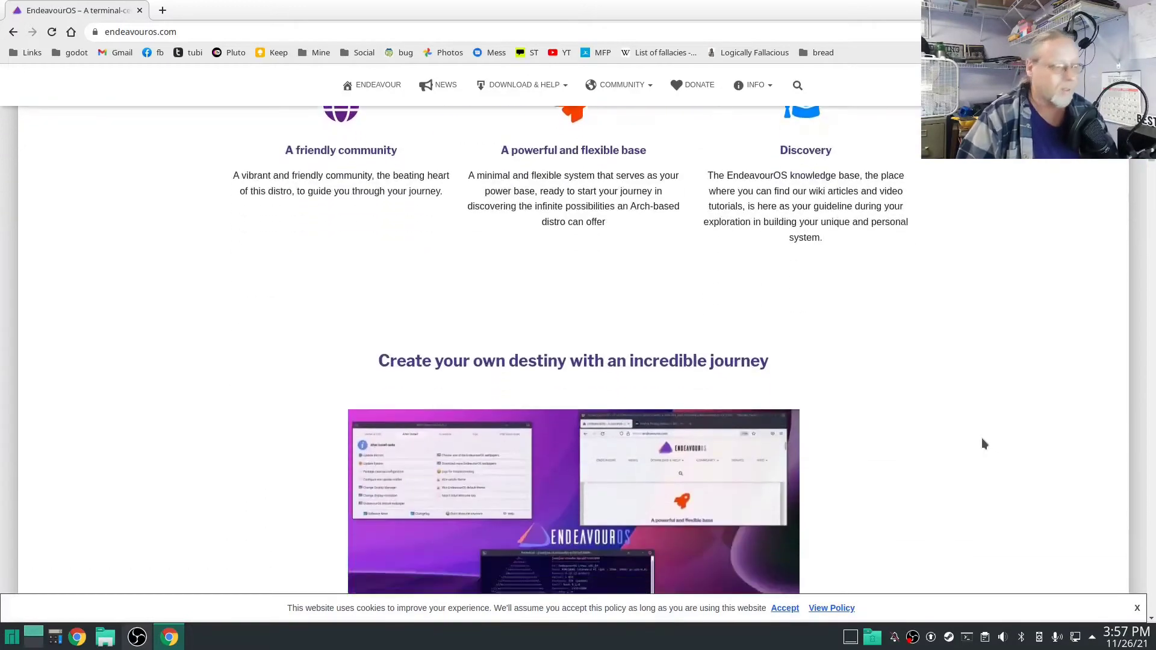
pyautogui.scroll(4, 982, 444)
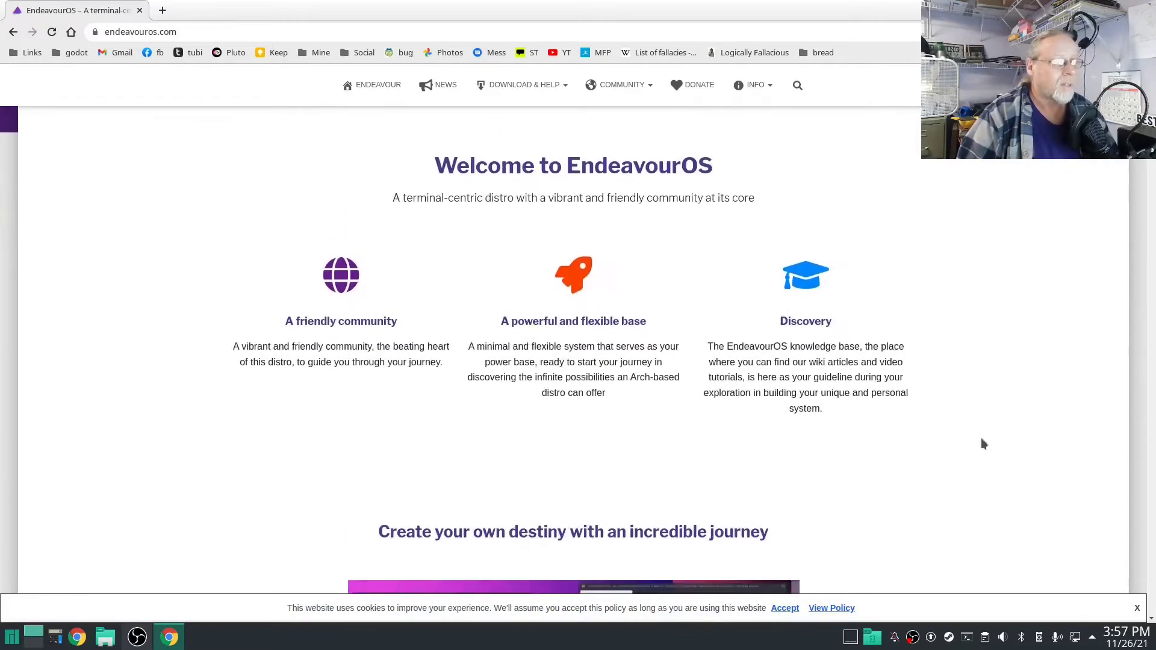
pyautogui.scroll(-3, 982, 444)
pyautogui.scroll(-1, 982, 439)
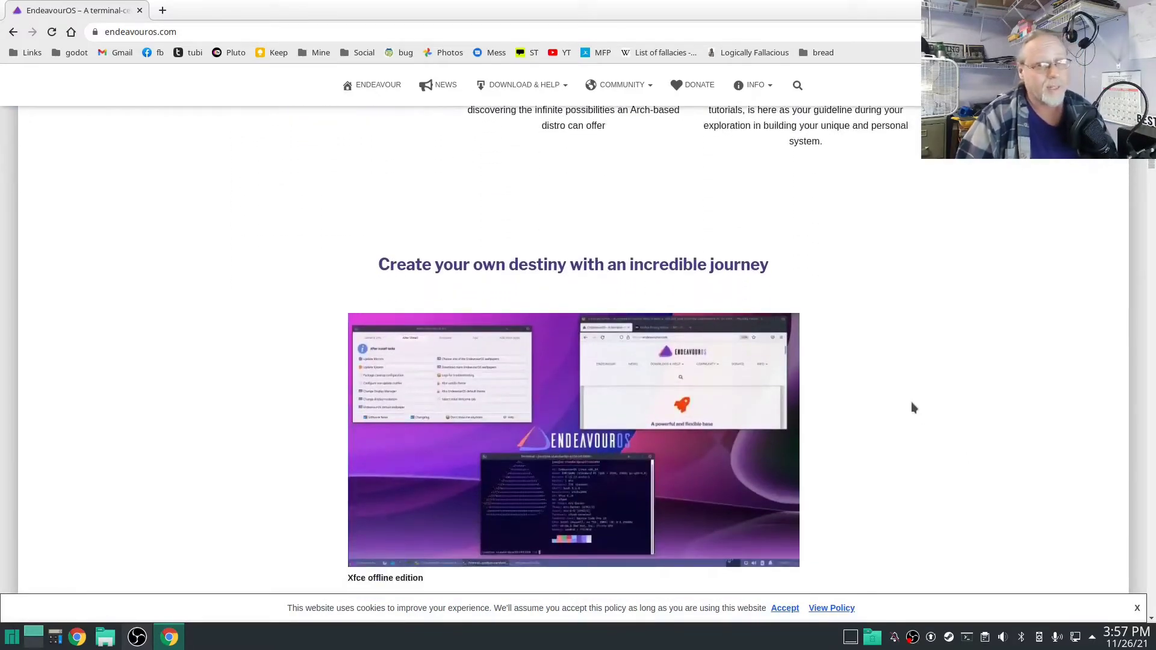
pyautogui.scroll(-5, 912, 407)
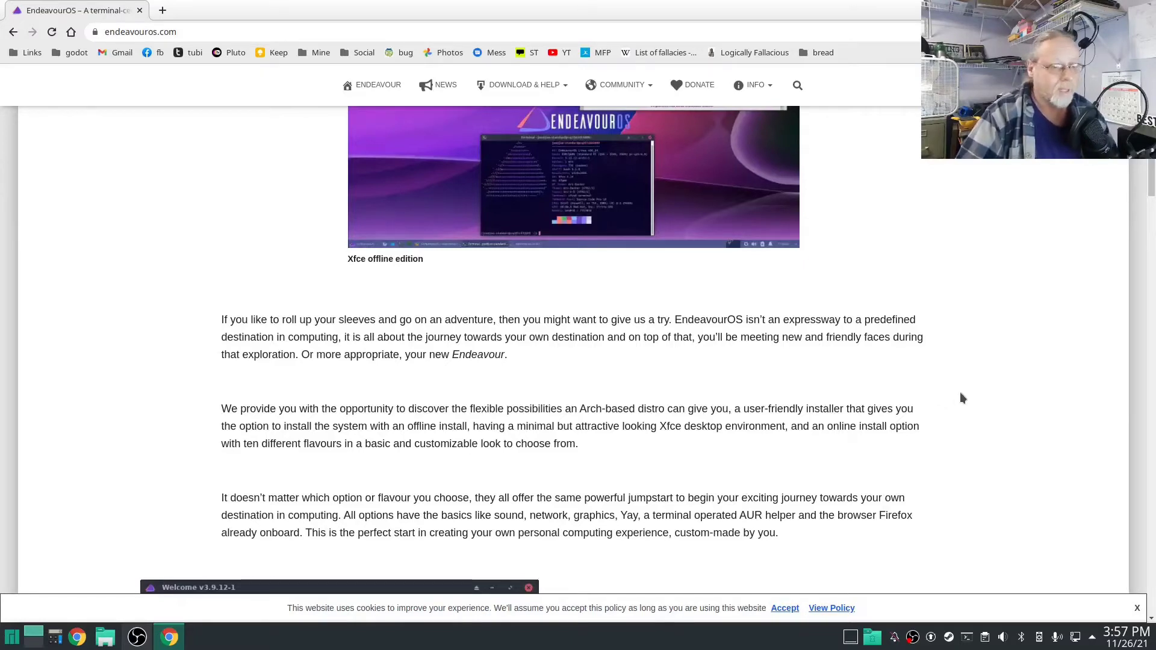
pyautogui.scroll(-3, 957, 424)
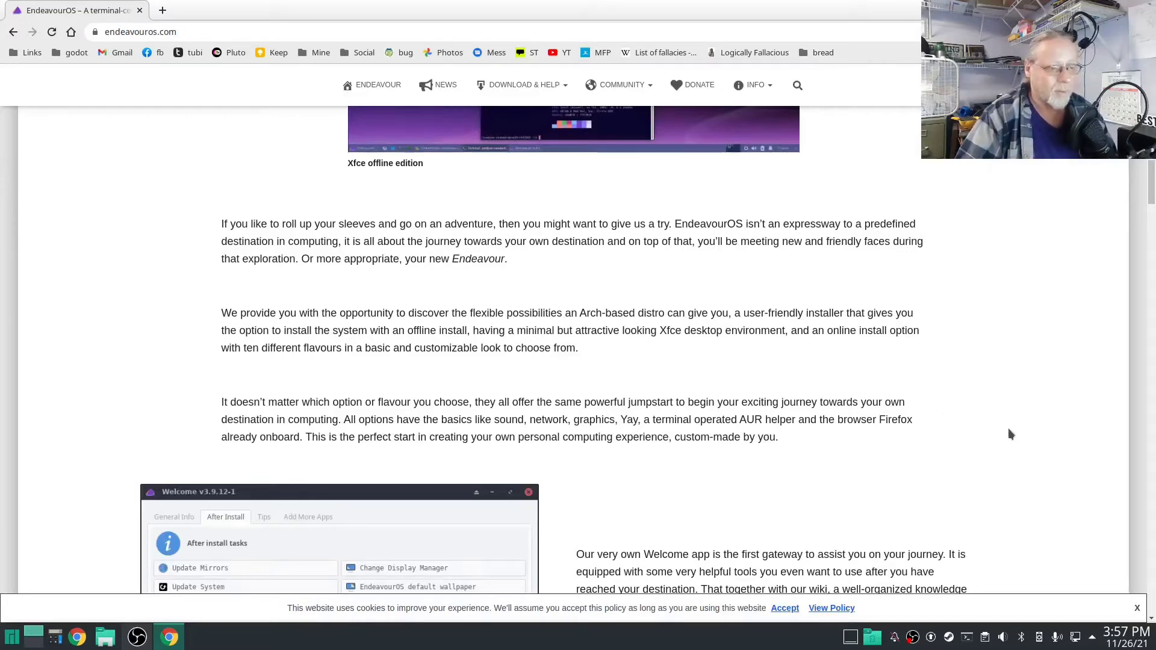
pyautogui.scroll(-4, 969, 440)
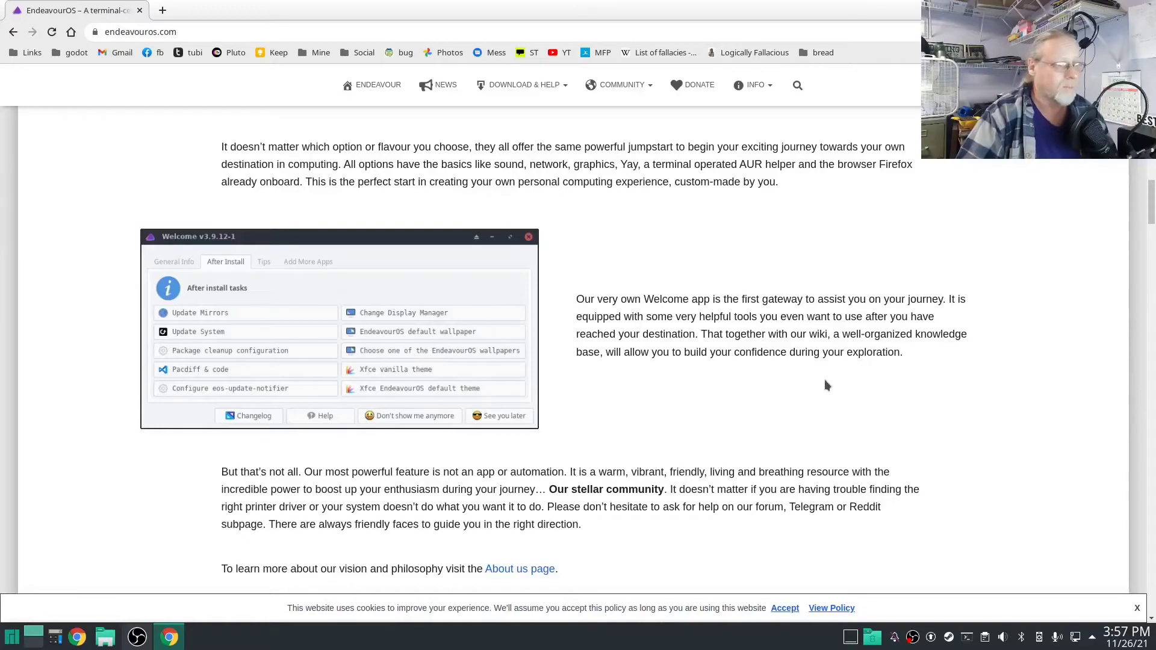
pyautogui.scroll(-3, 922, 376)
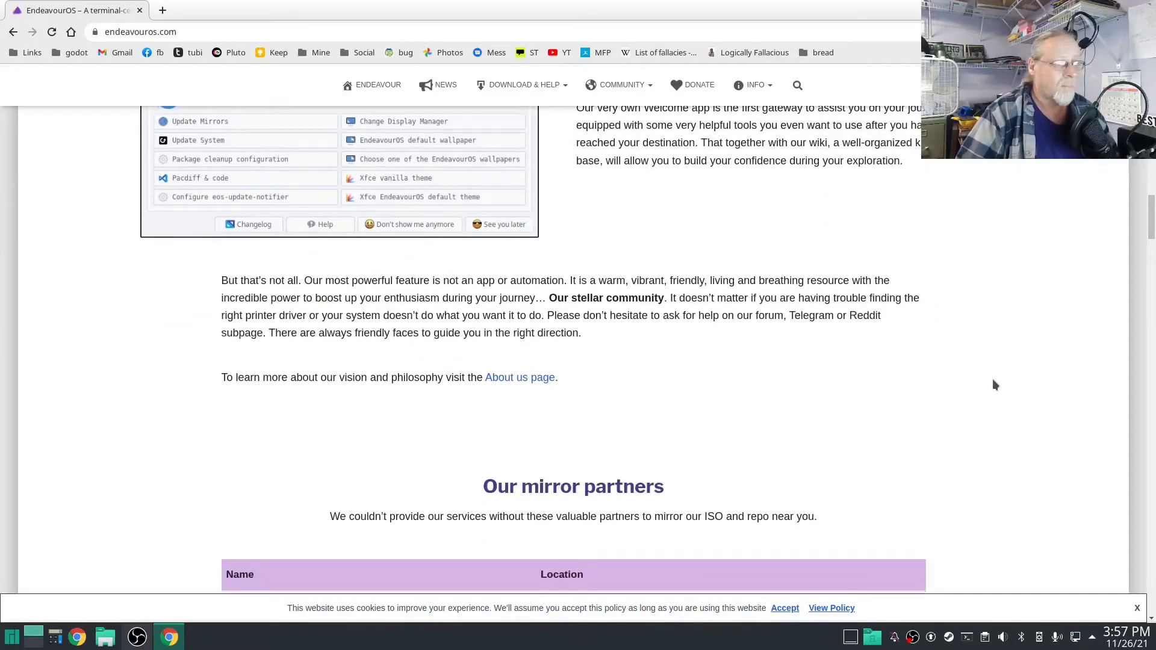
pyautogui.scroll(2, 995, 386)
pyautogui.scroll(15, 995, 384)
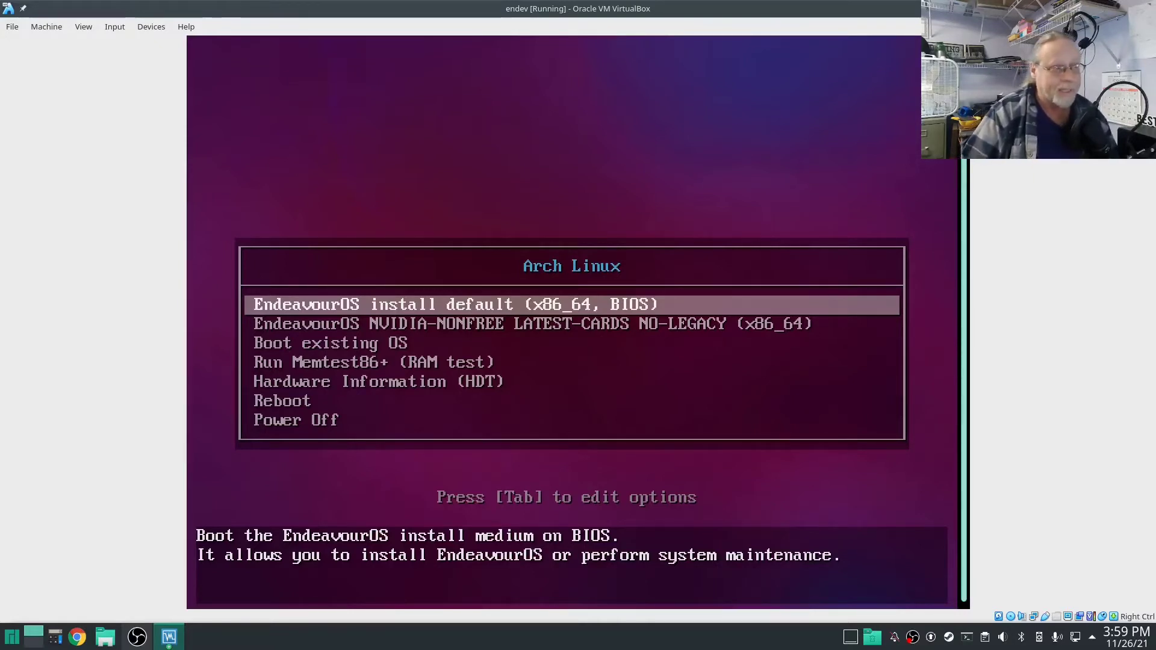
# Browse the boot menu down to Power Off and back up to 'EndeavourOS install default'
pyautogui.press('Down')
pyautogui.press('Down')
pyautogui.press('Down')
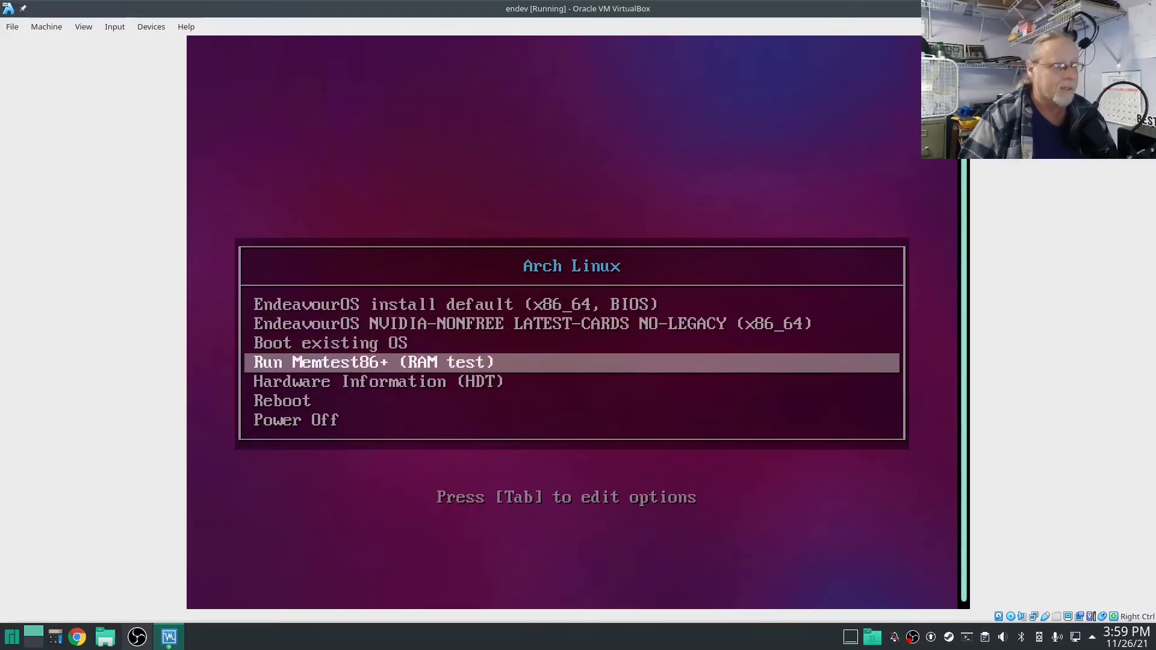
pyautogui.press('Down')
pyautogui.press('Down')
pyautogui.press('Down')
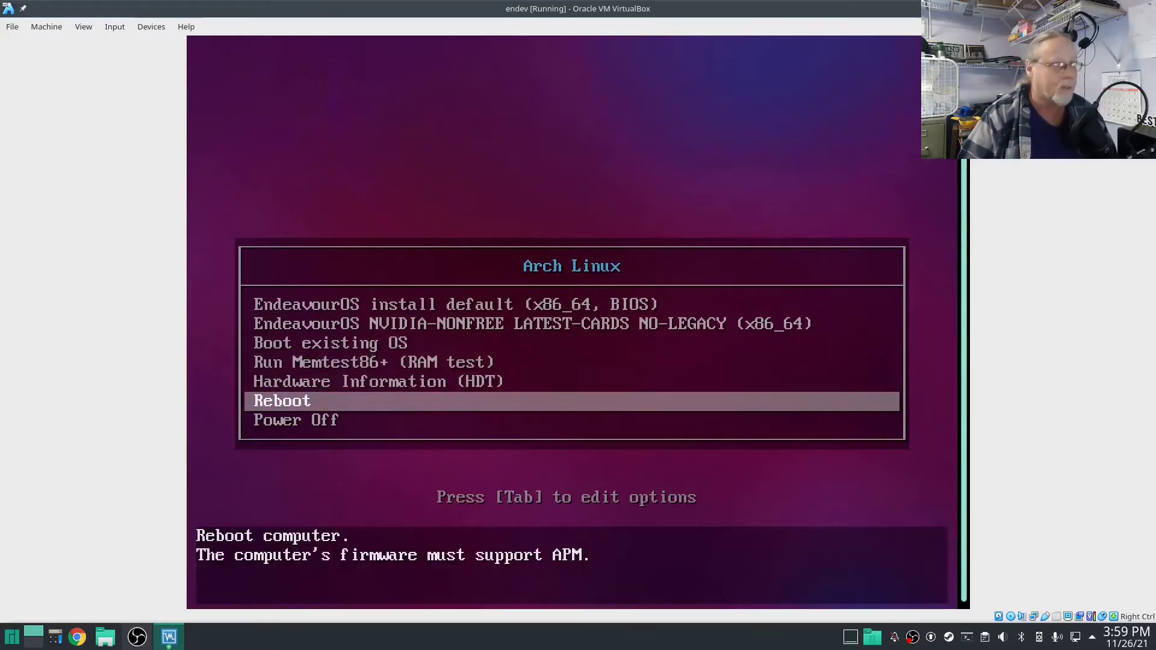
pyautogui.press('Up')
pyautogui.press('Up')
pyautogui.press('Up')
pyautogui.press('Up')
pyautogui.press('Up')
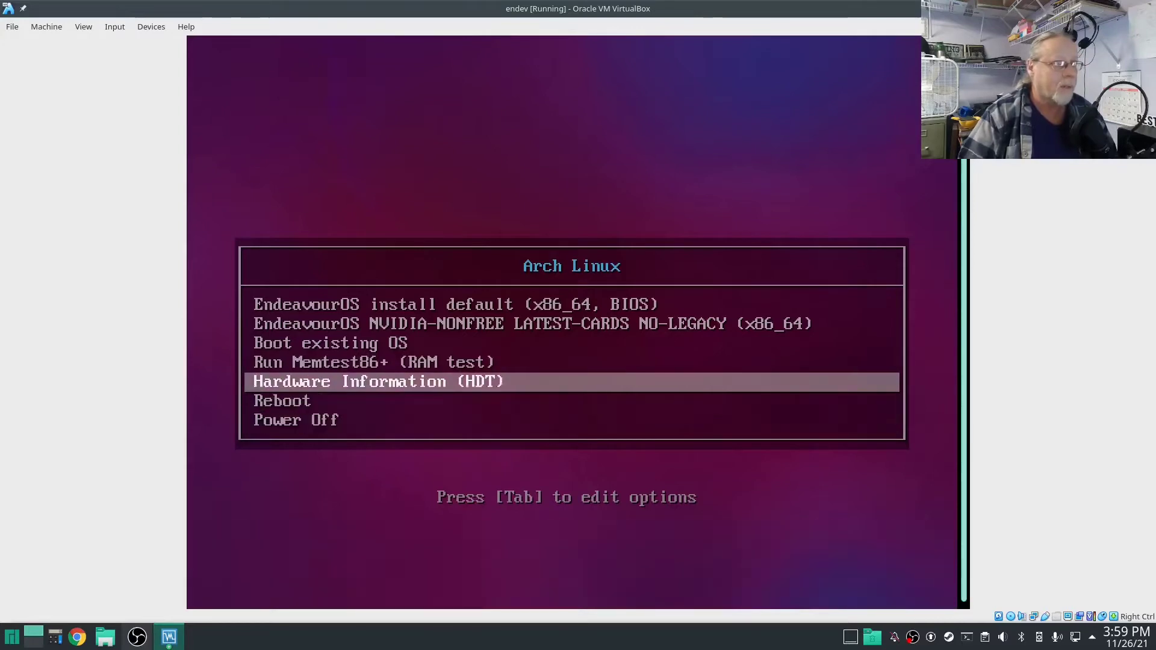
pyautogui.press('Up')
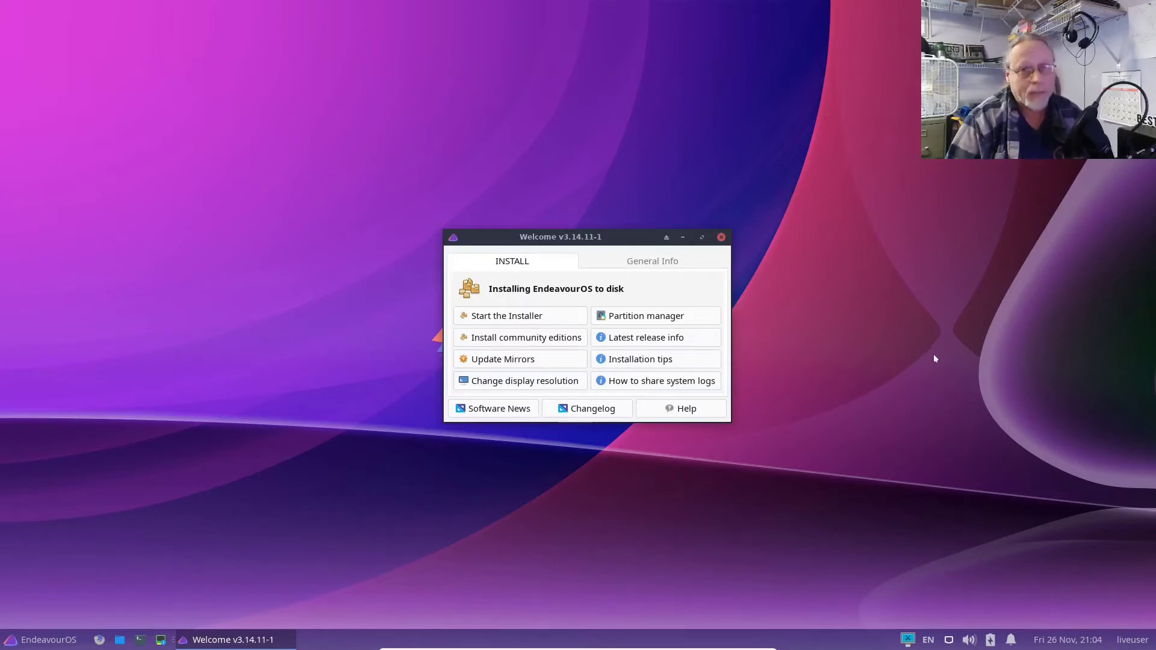
# Browse the Accessories, Development, Graphics and Internet menu categories, then start Update Mirrors
pyautogui.moveTo(583, 239); pyautogui.dragTo(560, 228)
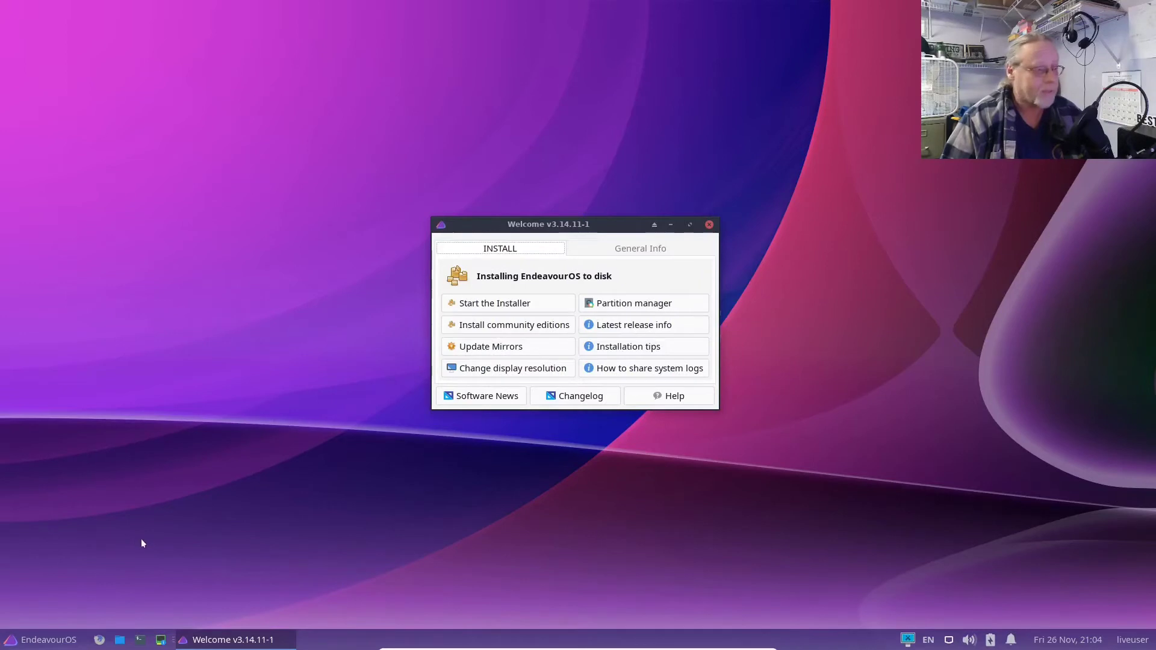
pyautogui.click(43, 641)
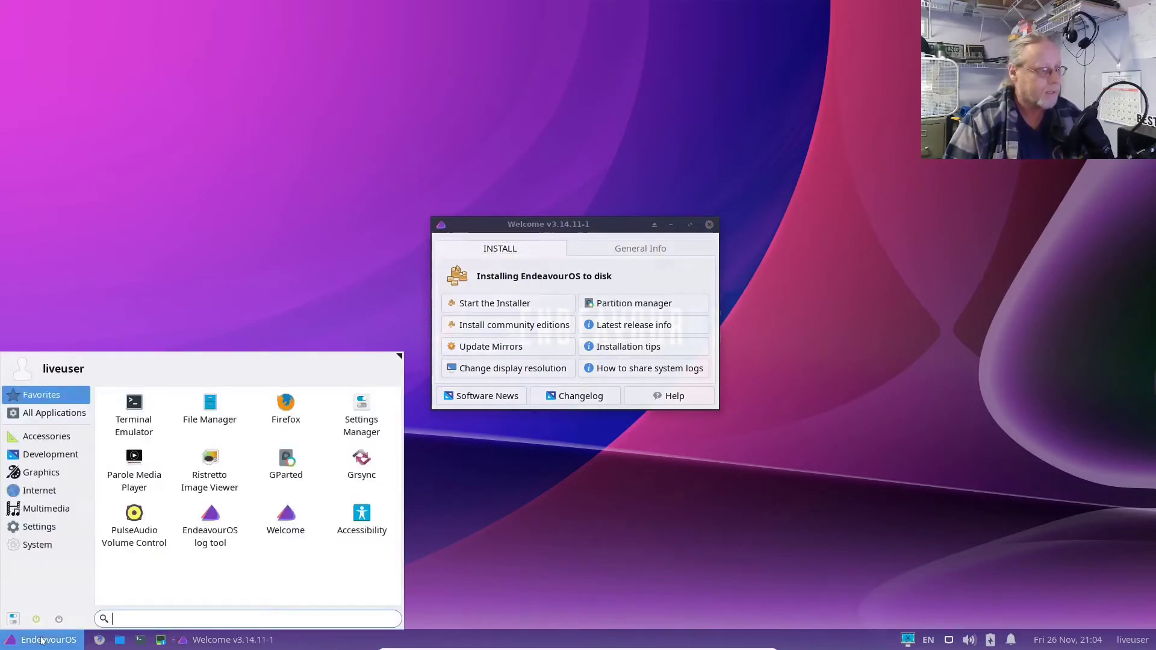
pyautogui.click(47, 438)
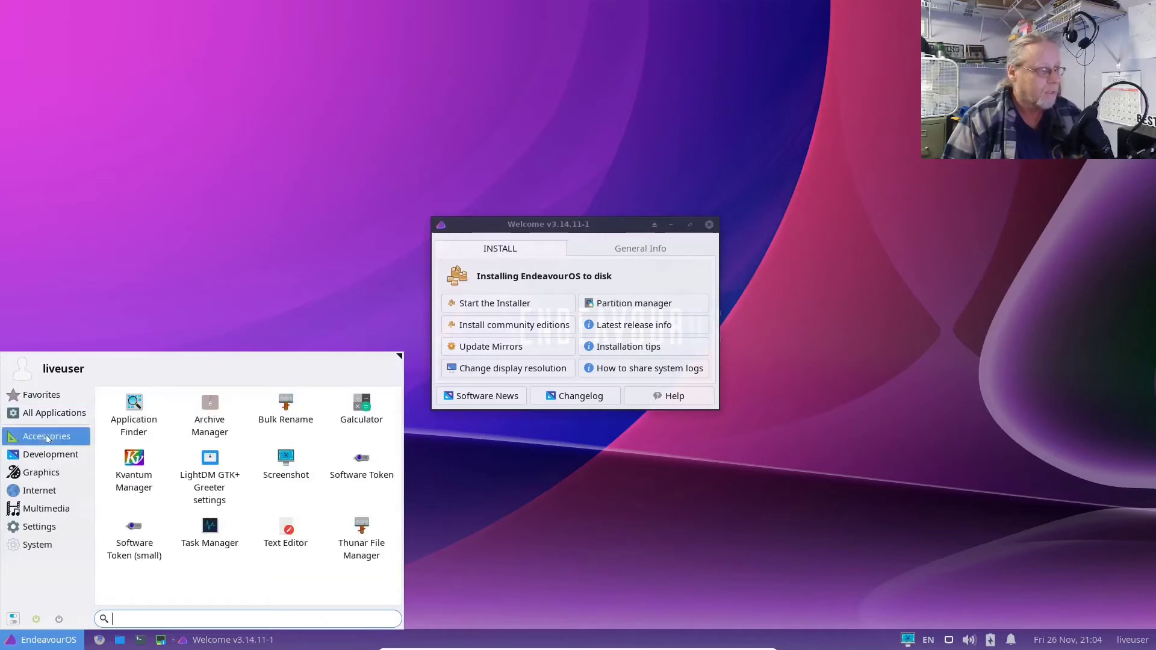
pyautogui.click(49, 458)
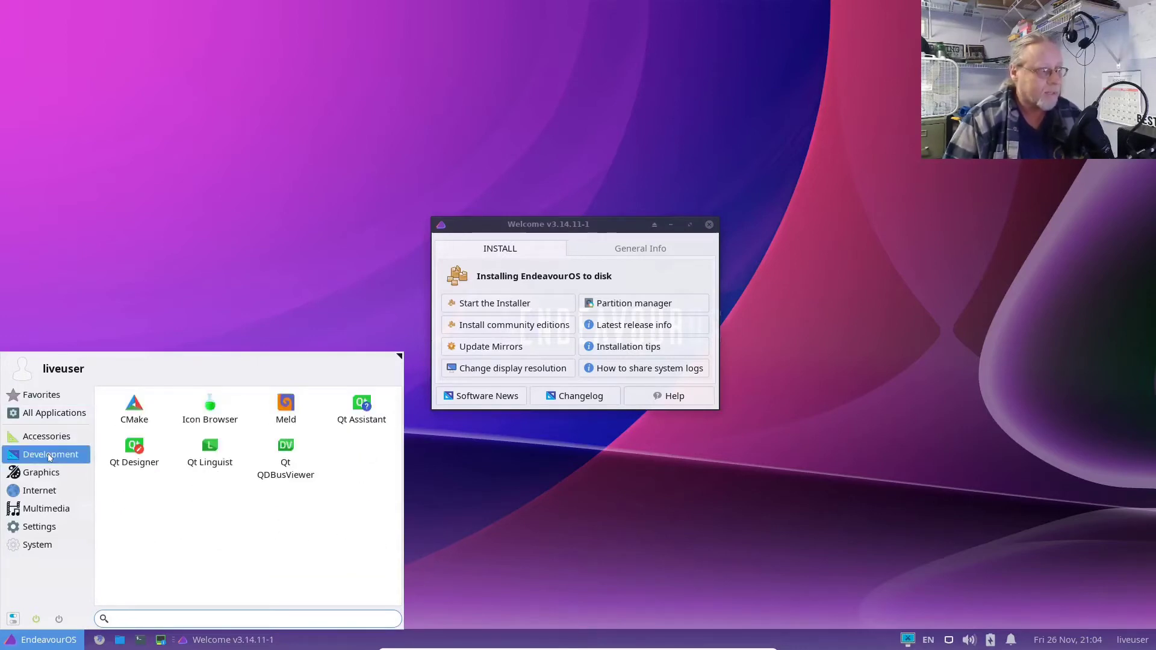
pyautogui.click(46, 476)
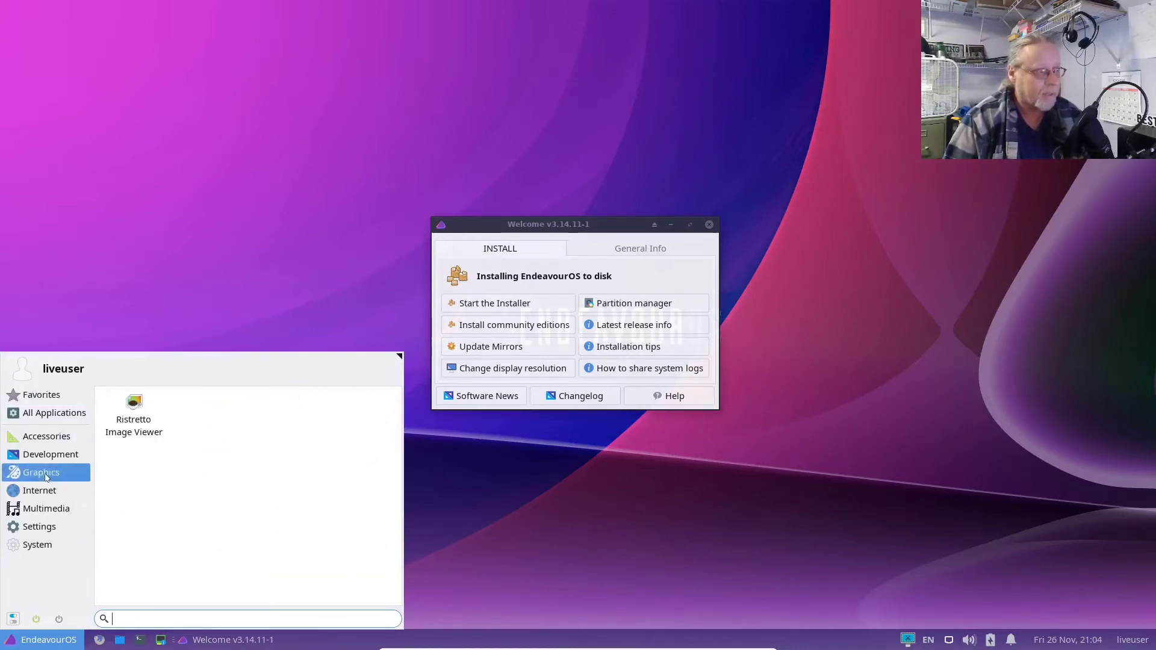
pyautogui.click(44, 494)
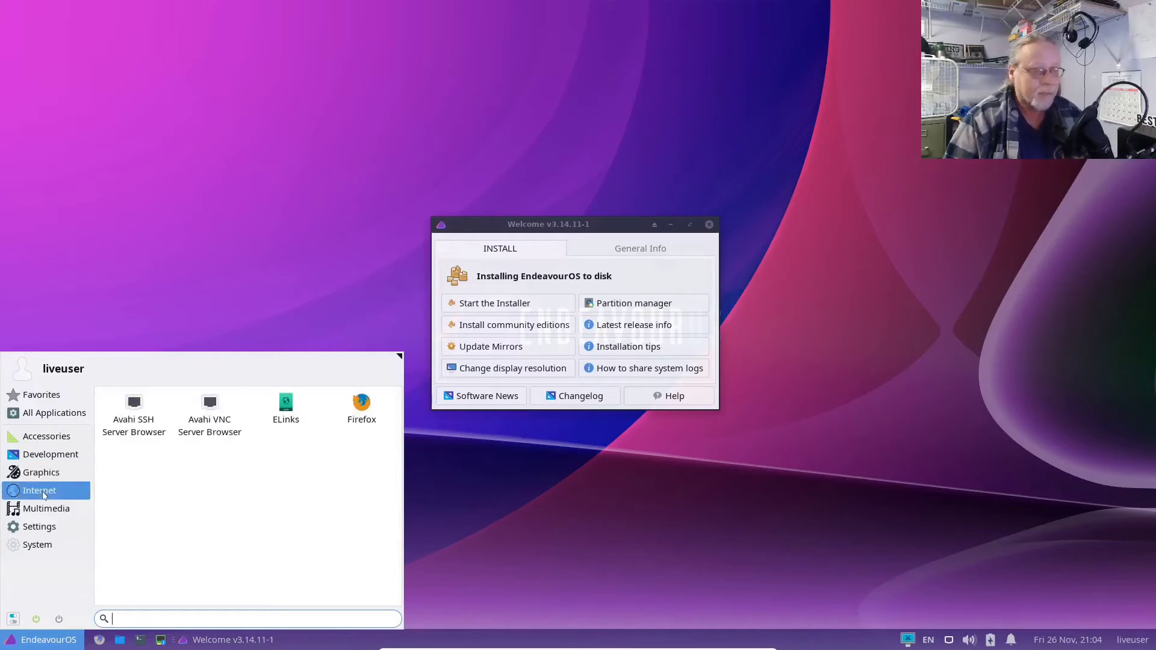
pyautogui.click(228, 277)
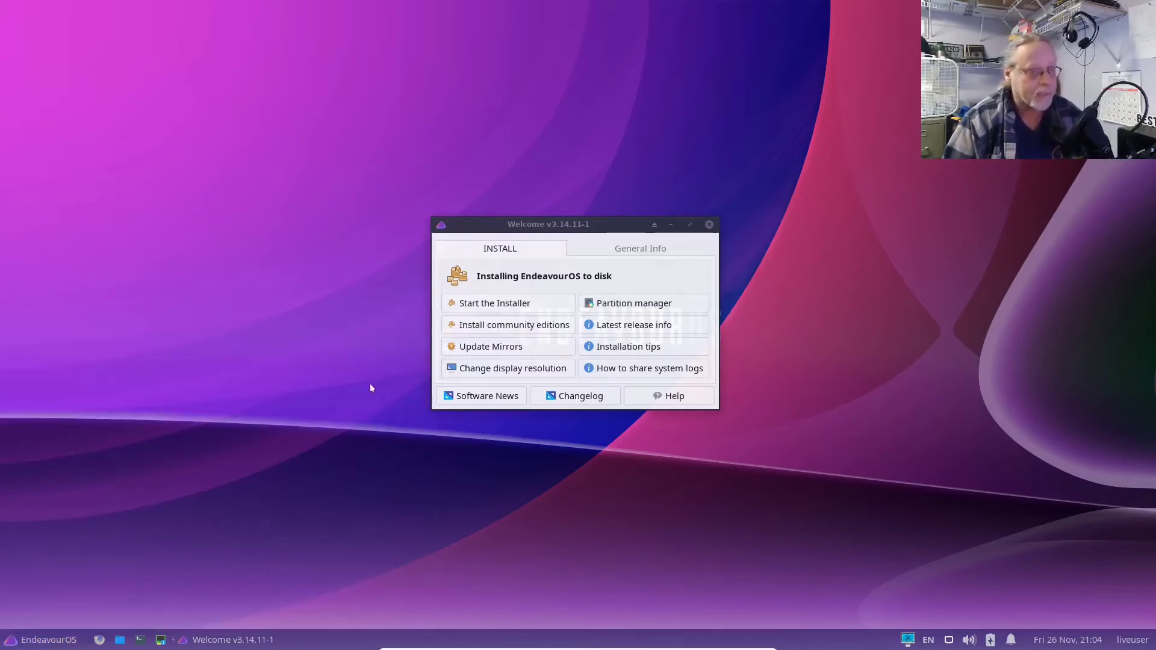
pyautogui.click(499, 352)
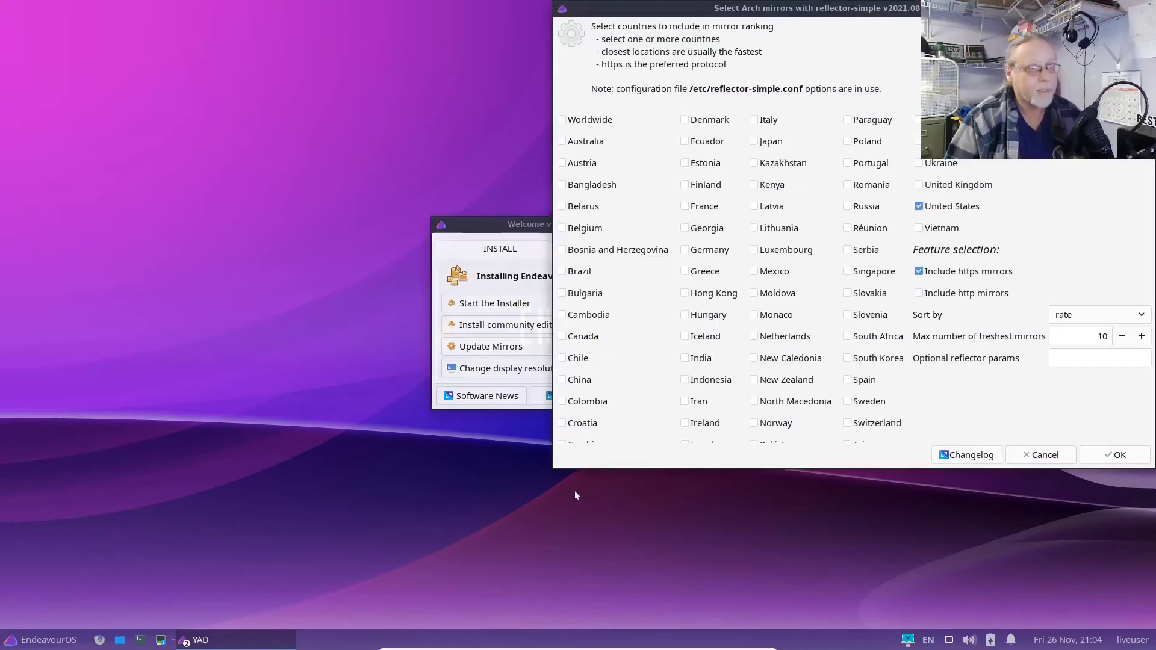
# Rank United States https mirrors, save them to /etc/pacman.d/mirrorlist, and launch the installer
pyautogui.moveTo(852, 9); pyautogui.dragTo(604, 61)
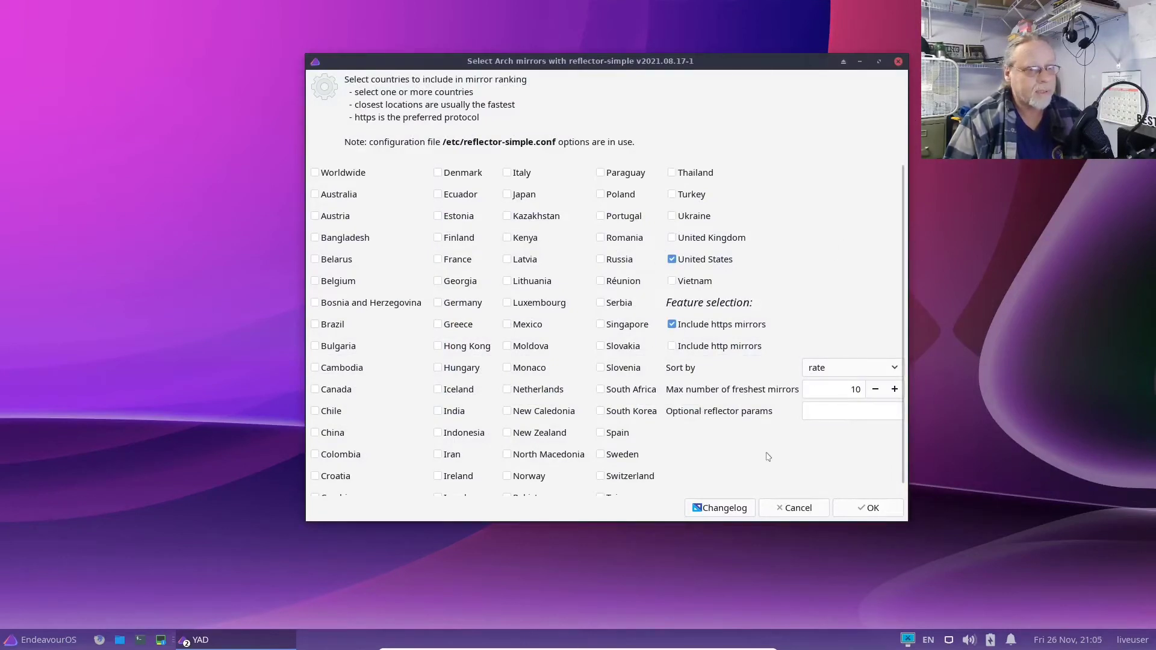
pyautogui.click(865, 507)
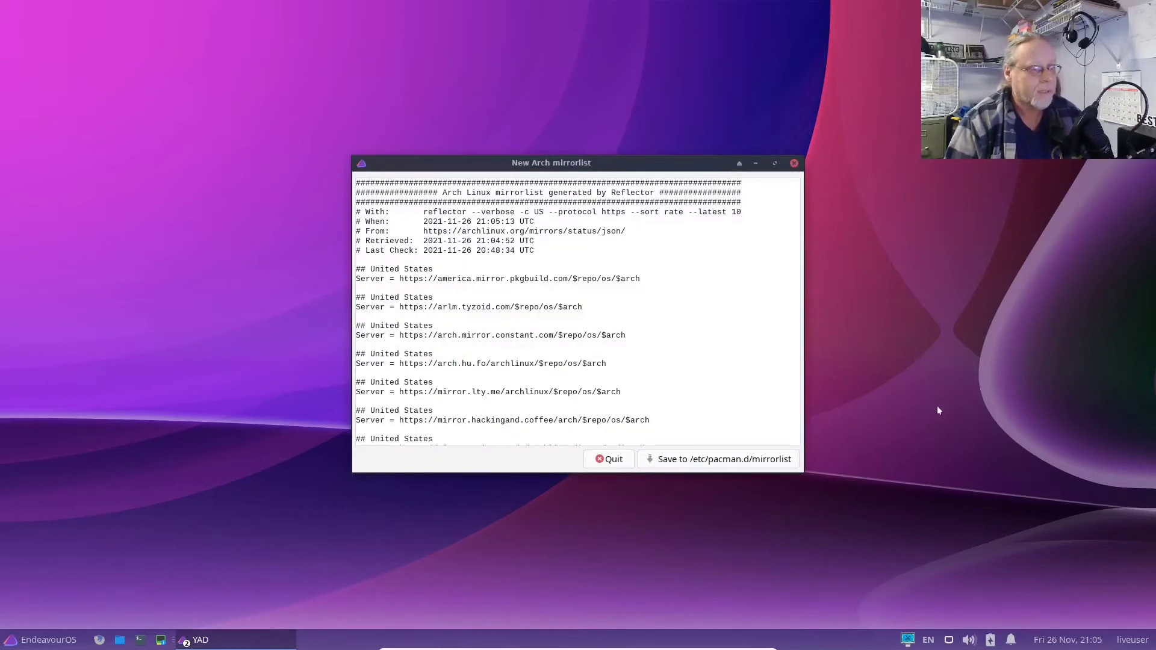
pyautogui.click(721, 457)
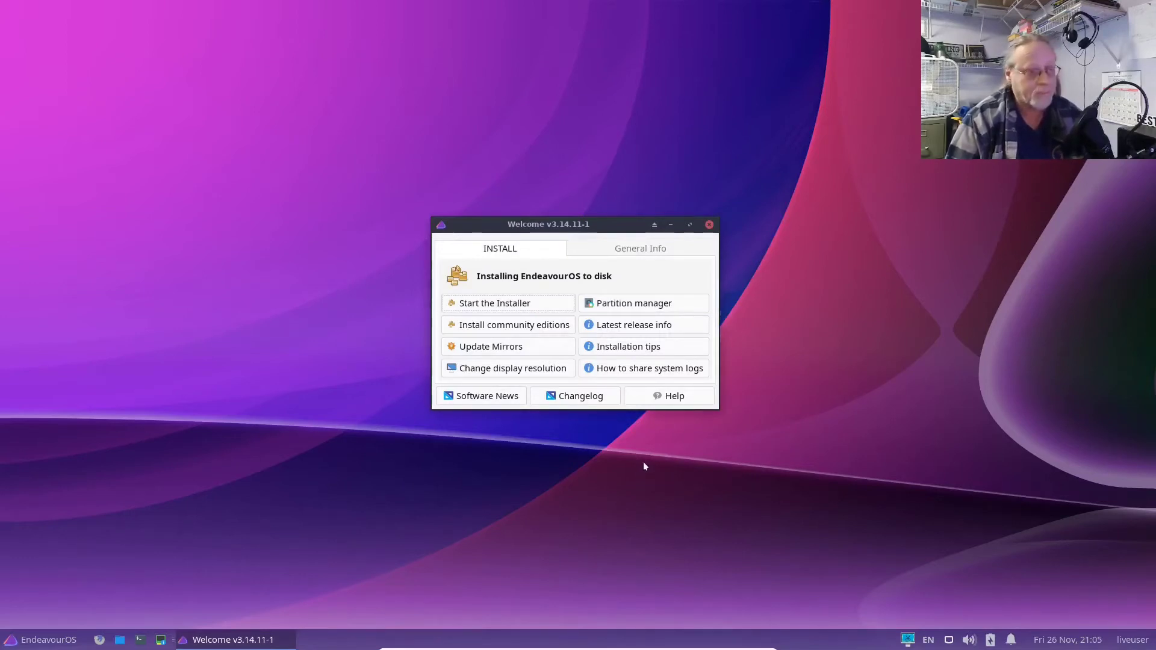
pyautogui.click(509, 309)
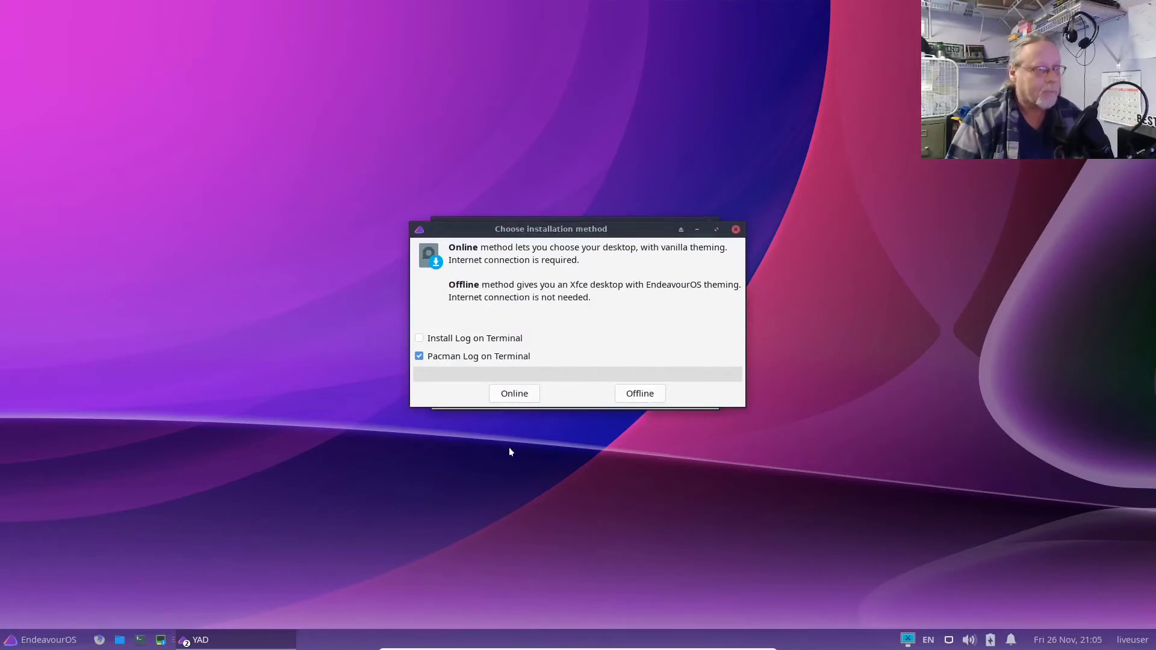
# Enable Install Log on Terminal and choose the Online installation method
pyautogui.click(420, 339)
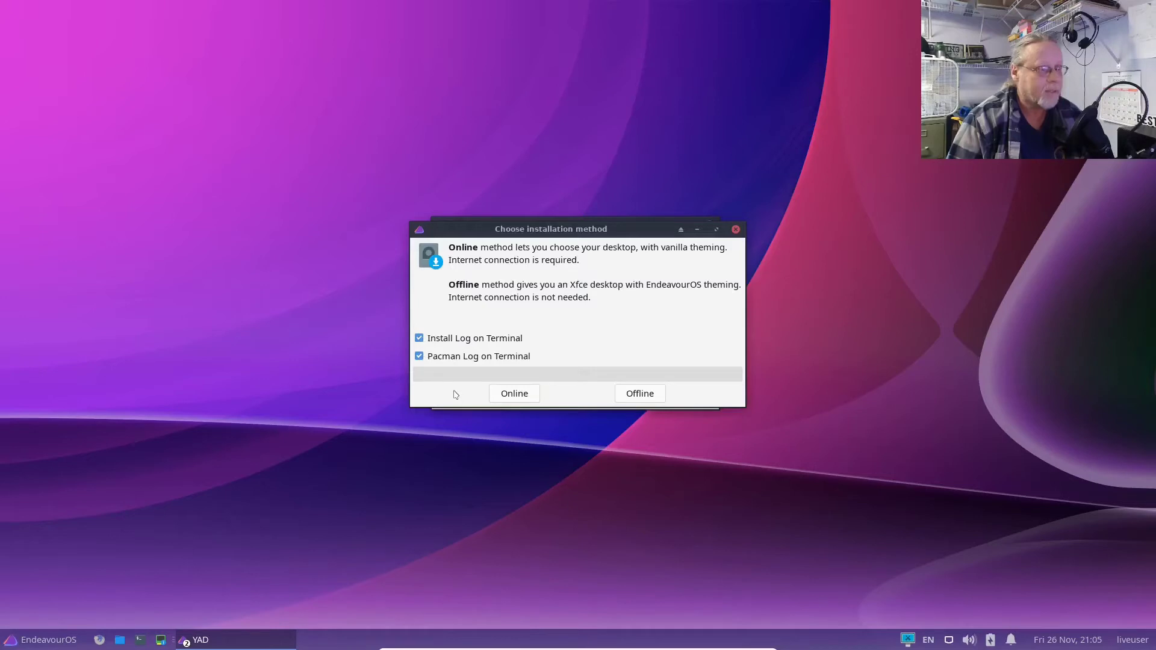
pyautogui.click(515, 393)
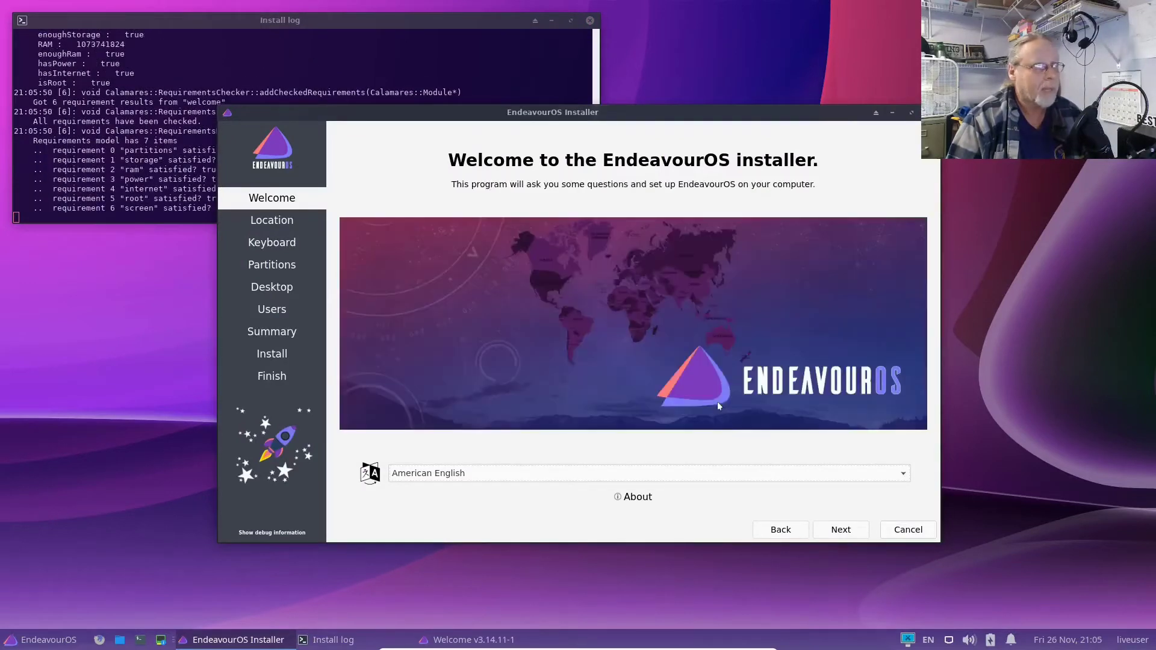
# Accept the default location and keyboard, then choose Erase disk with the ext4 filesystem
pyautogui.click(841, 530)
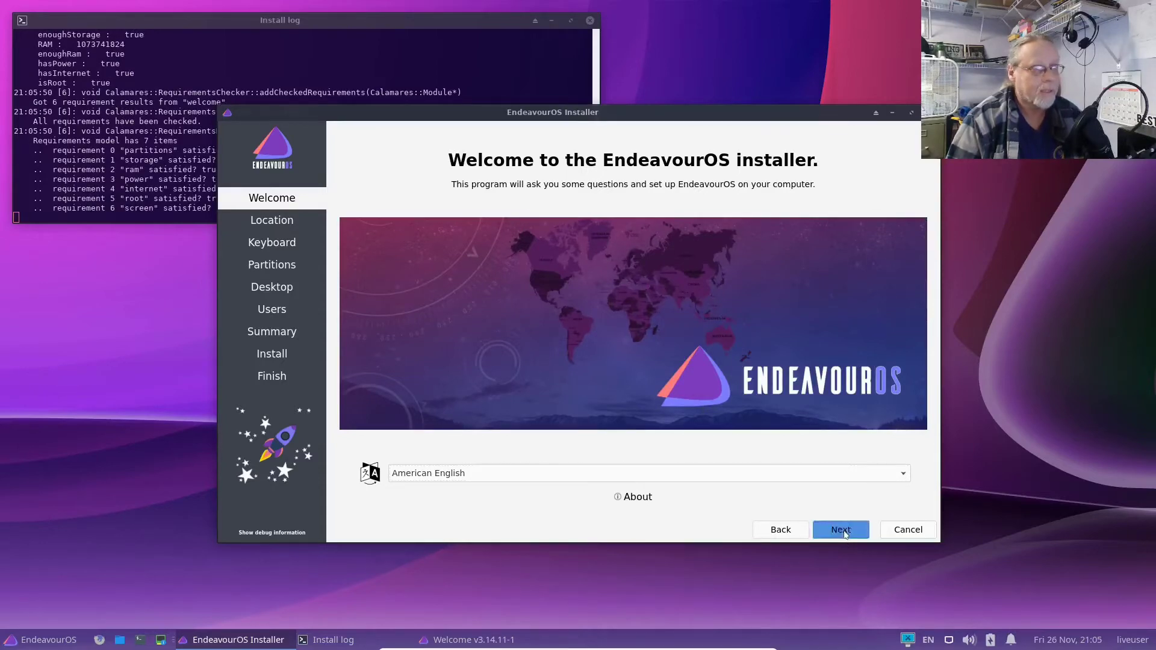
pyautogui.click(842, 530)
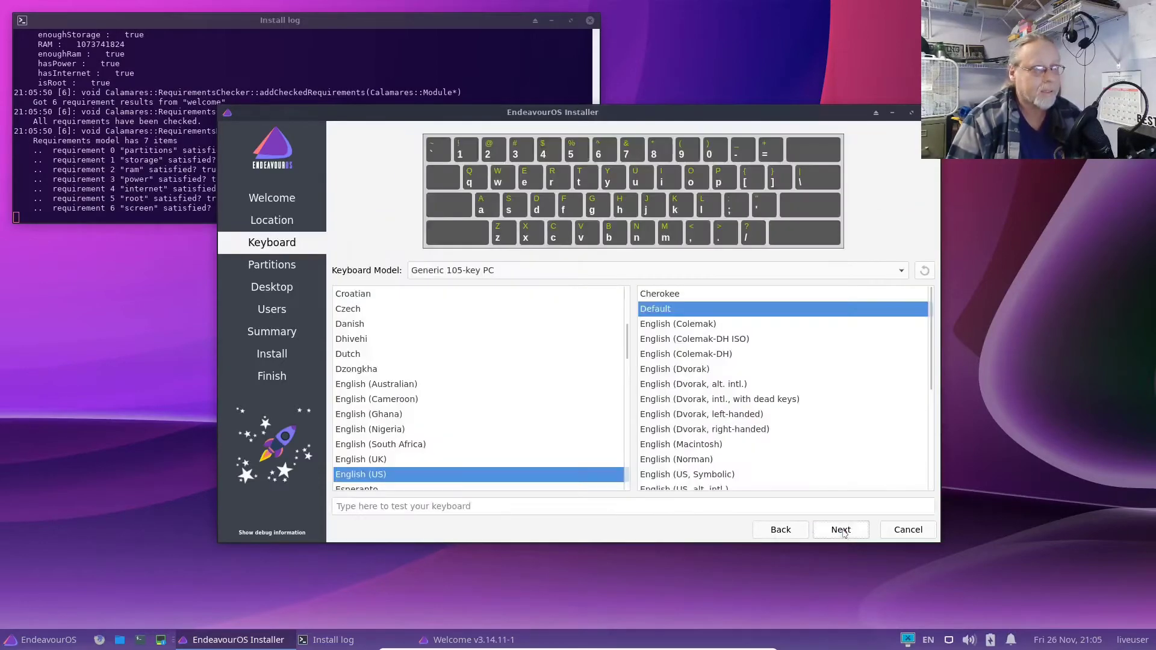
pyautogui.click(842, 530)
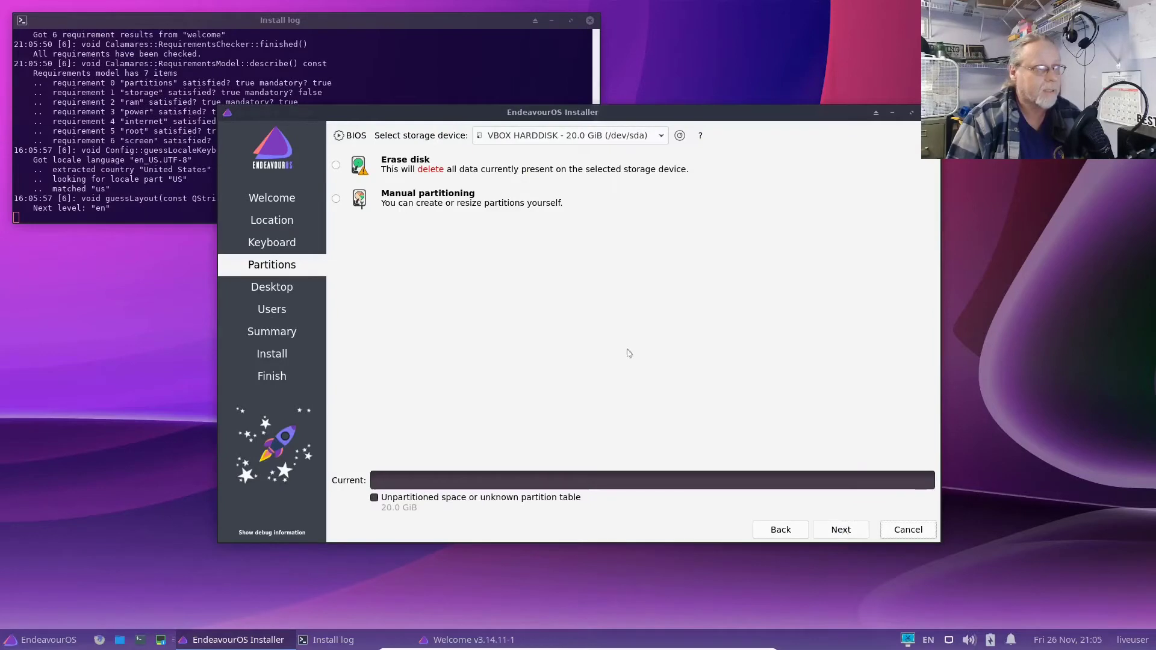
pyautogui.click(335, 166)
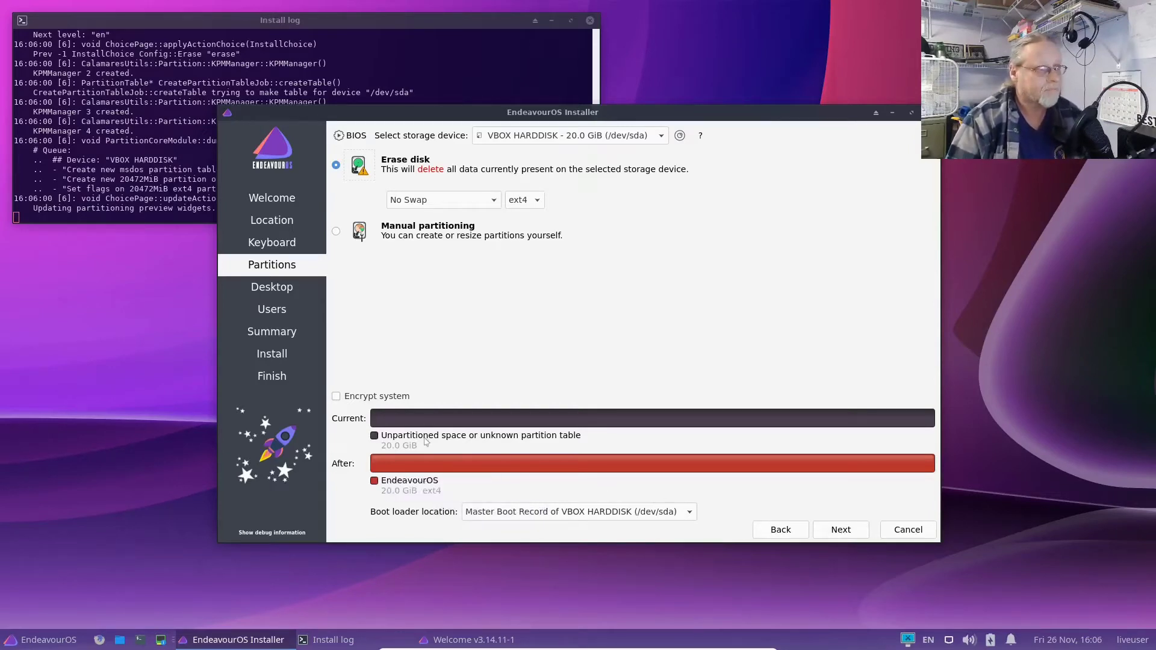
pyautogui.click(534, 202)
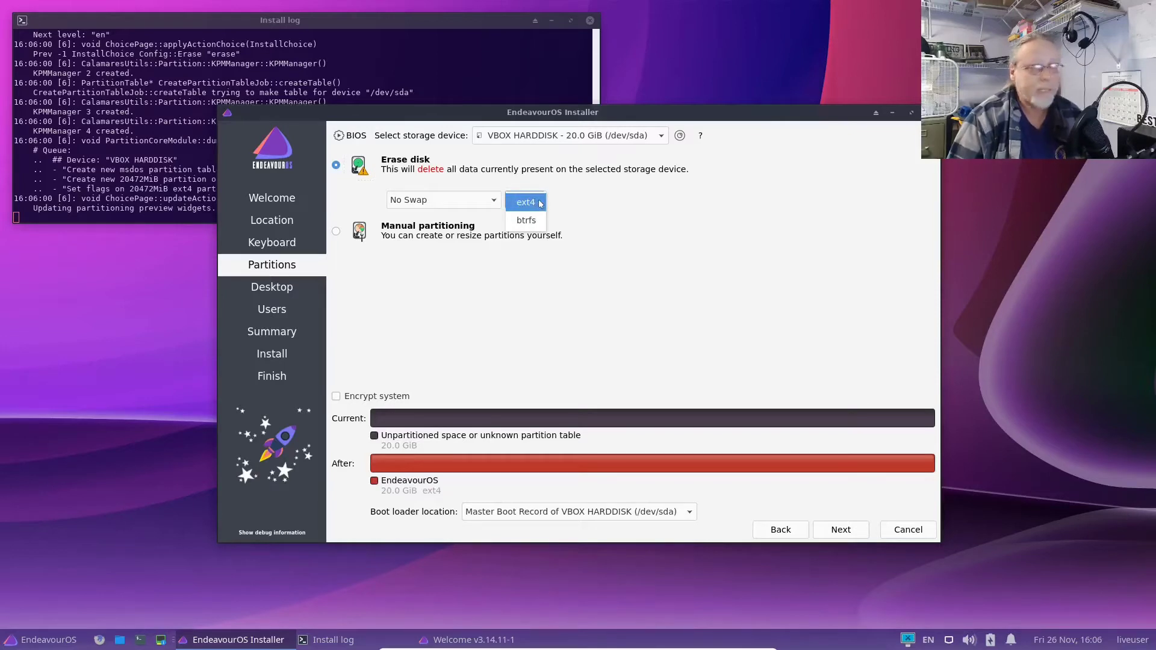
pyautogui.click(526, 202)
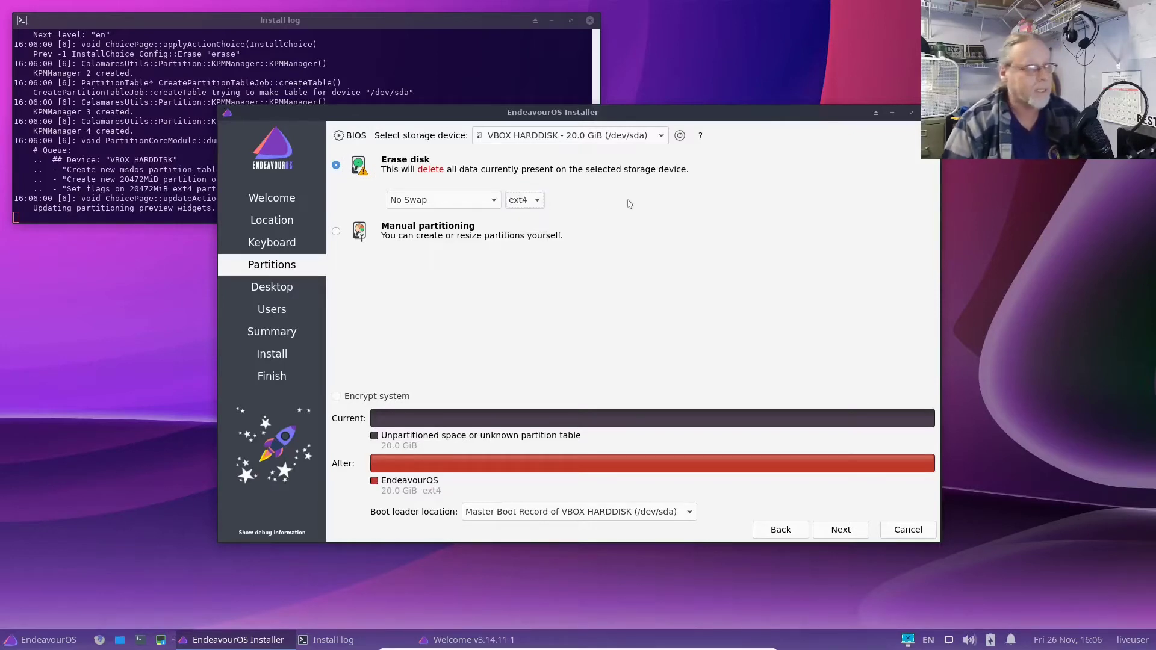
# Add the KDE-Desktop environment to the installation
pyautogui.click(847, 534)
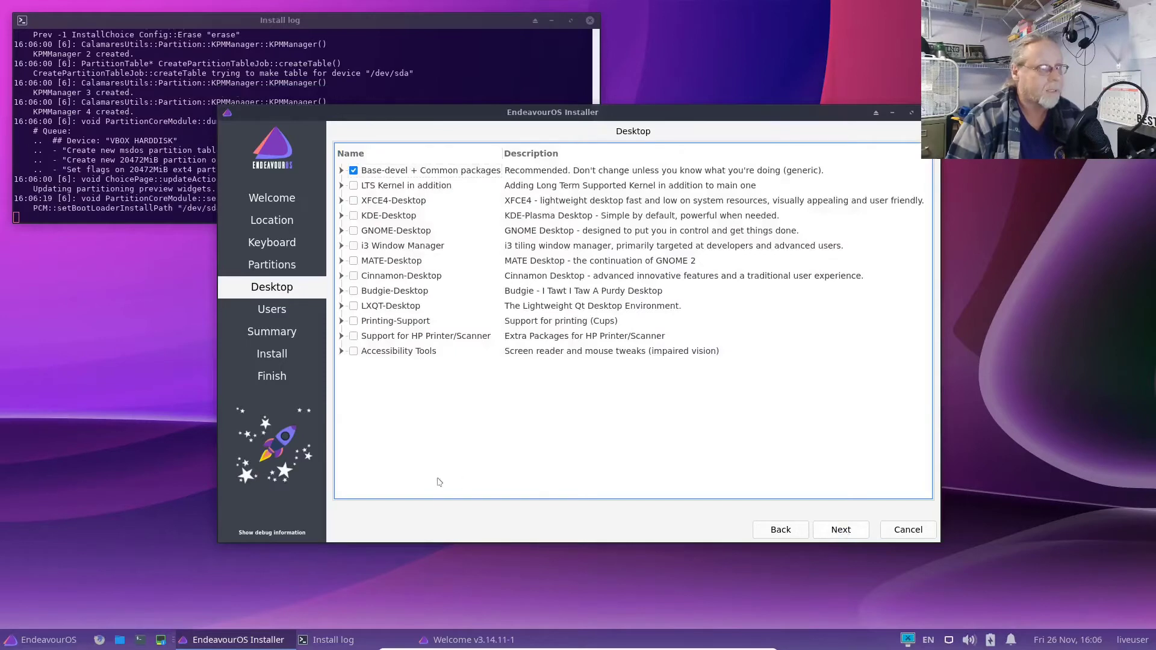
pyautogui.click(354, 216)
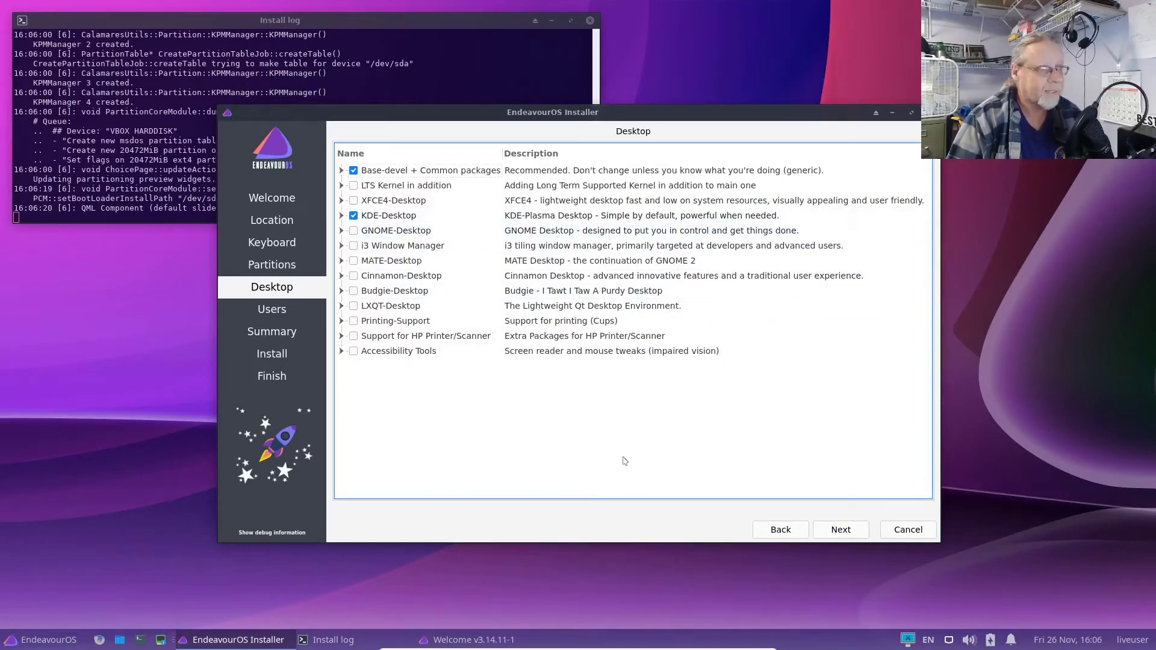
pyautogui.click(841, 530)
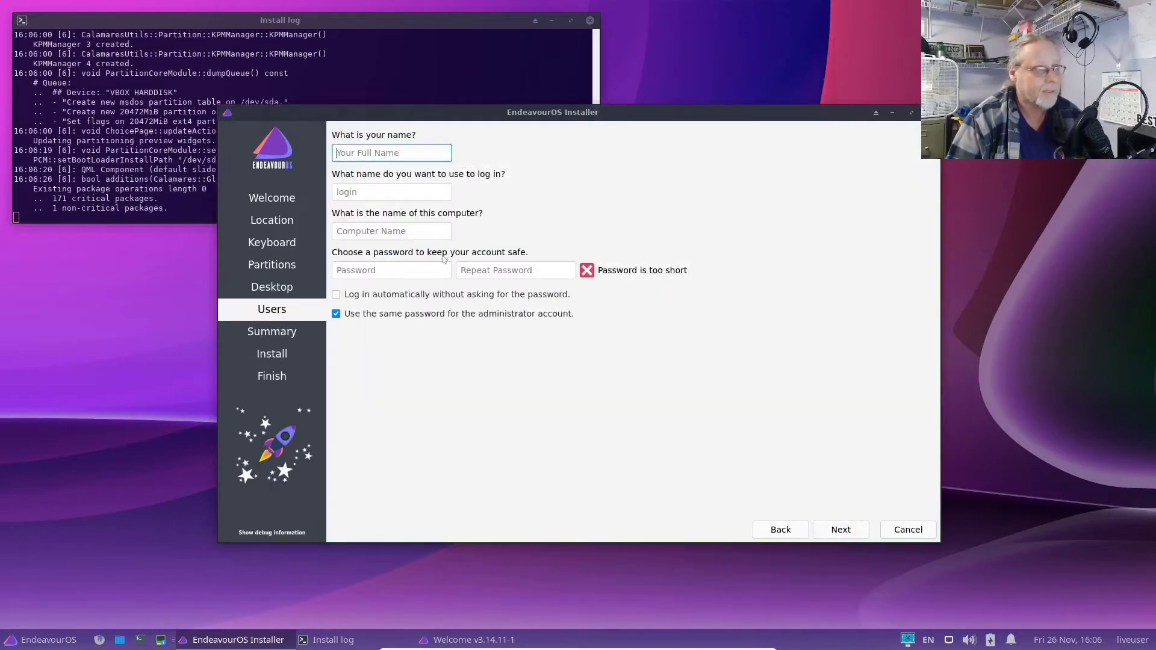
# Create the user account with name, password and automatic login, then request installation
pyautogui.write('buzz')
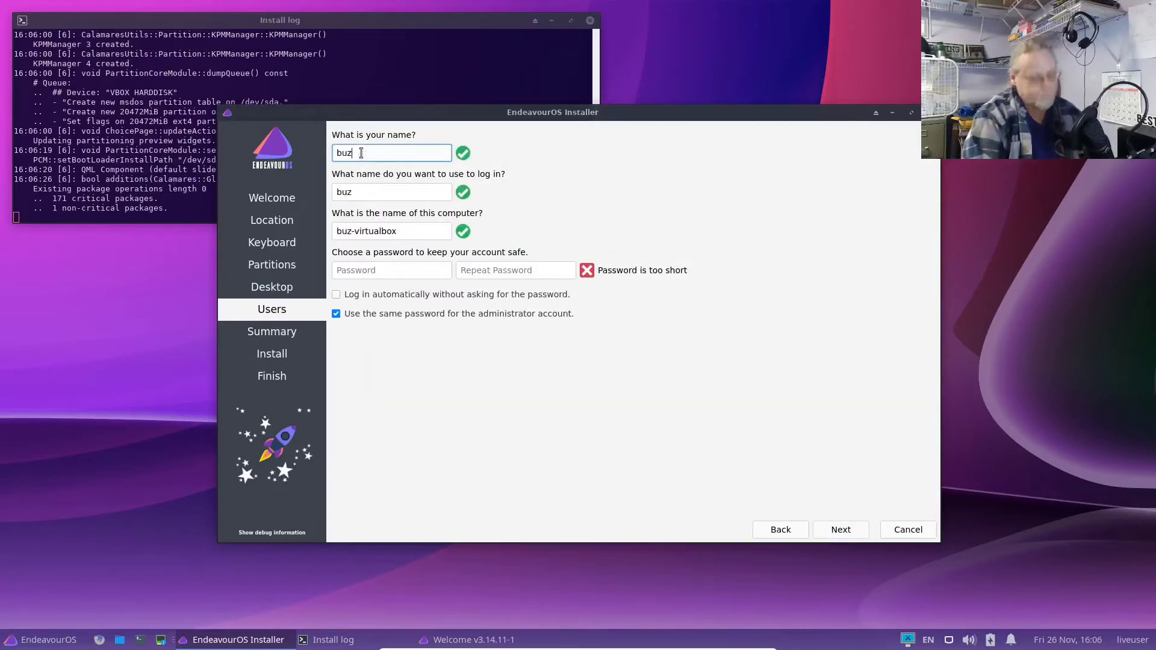
pyautogui.press('Tab')
pyautogui.press('Tab')
pyautogui.press('Tab')
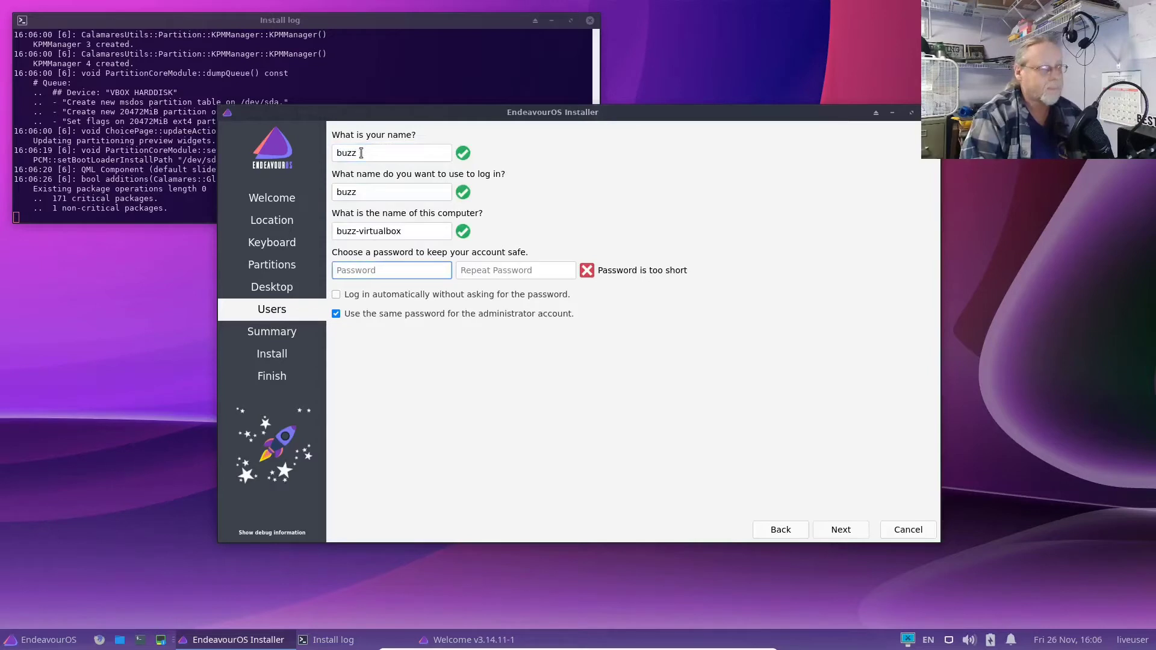
pyautogui.write('******')
pyautogui.press('Tab')
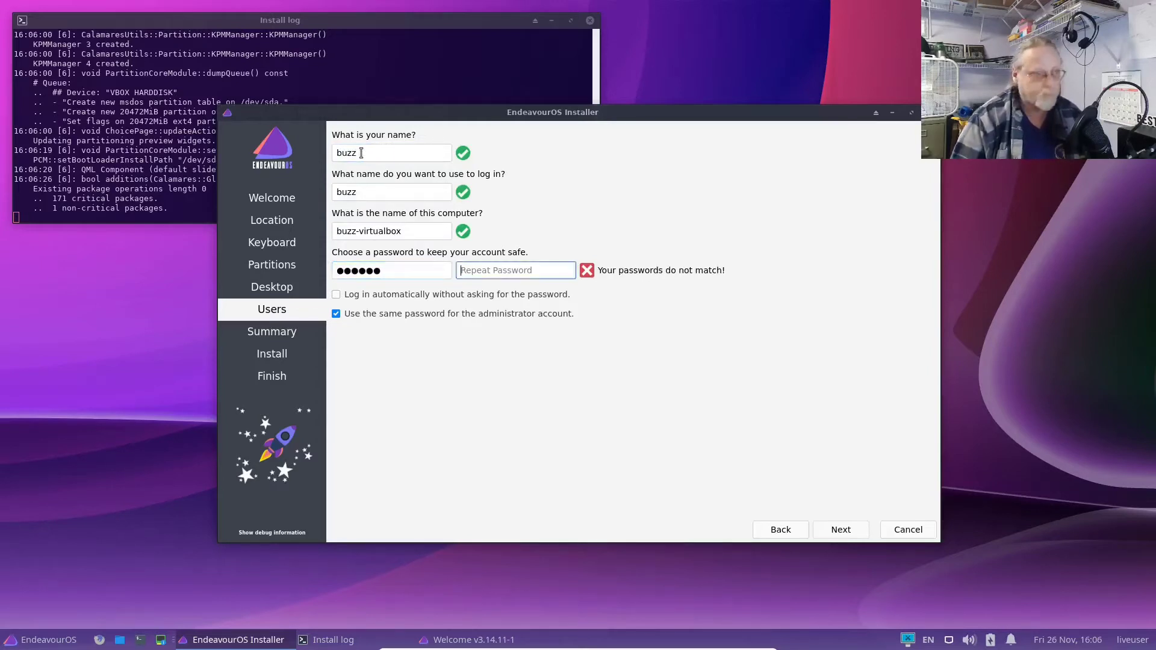
pyautogui.write('******')
pyautogui.press('Tab')
pyautogui.press('space')
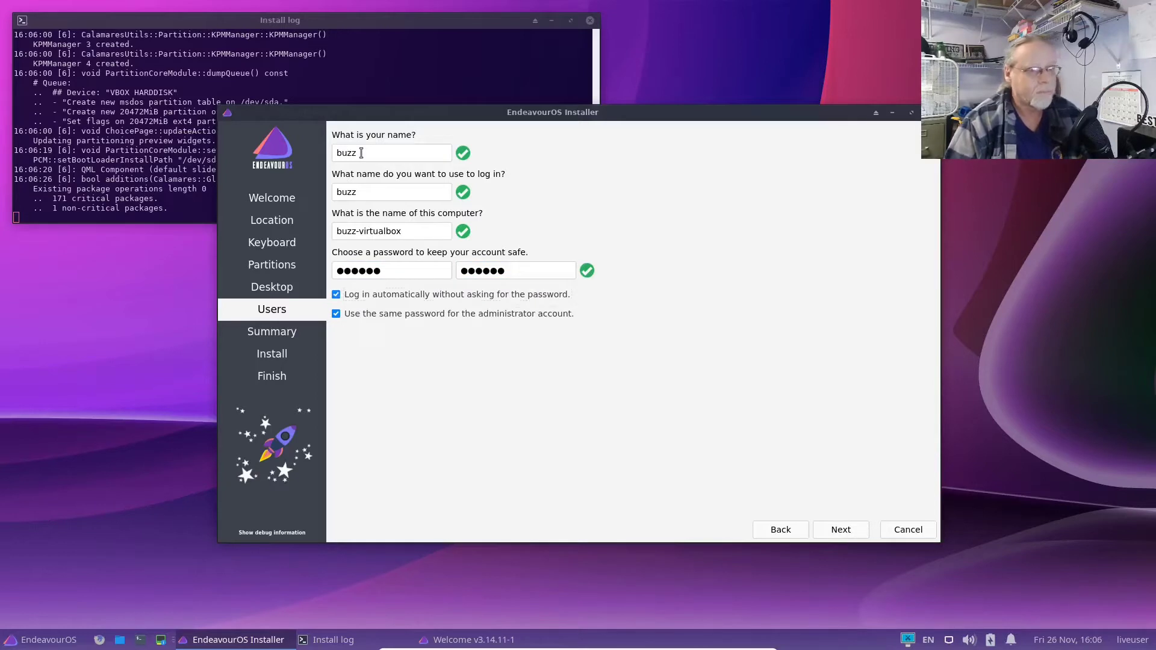
pyautogui.click(843, 528)
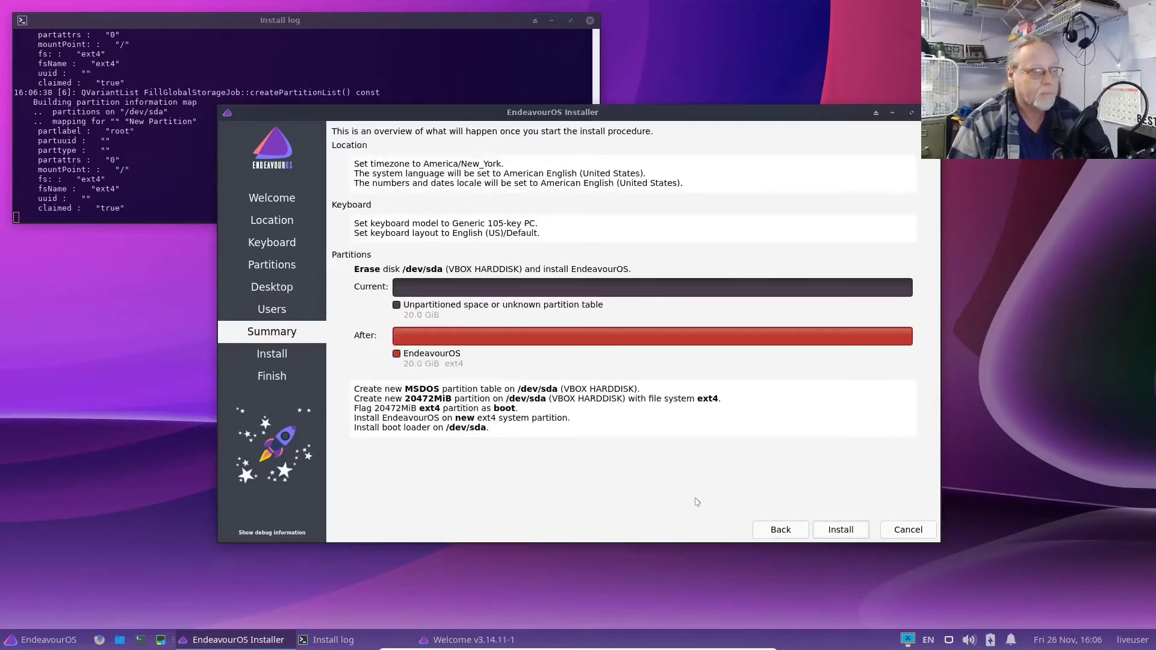
pyautogui.click(846, 532)
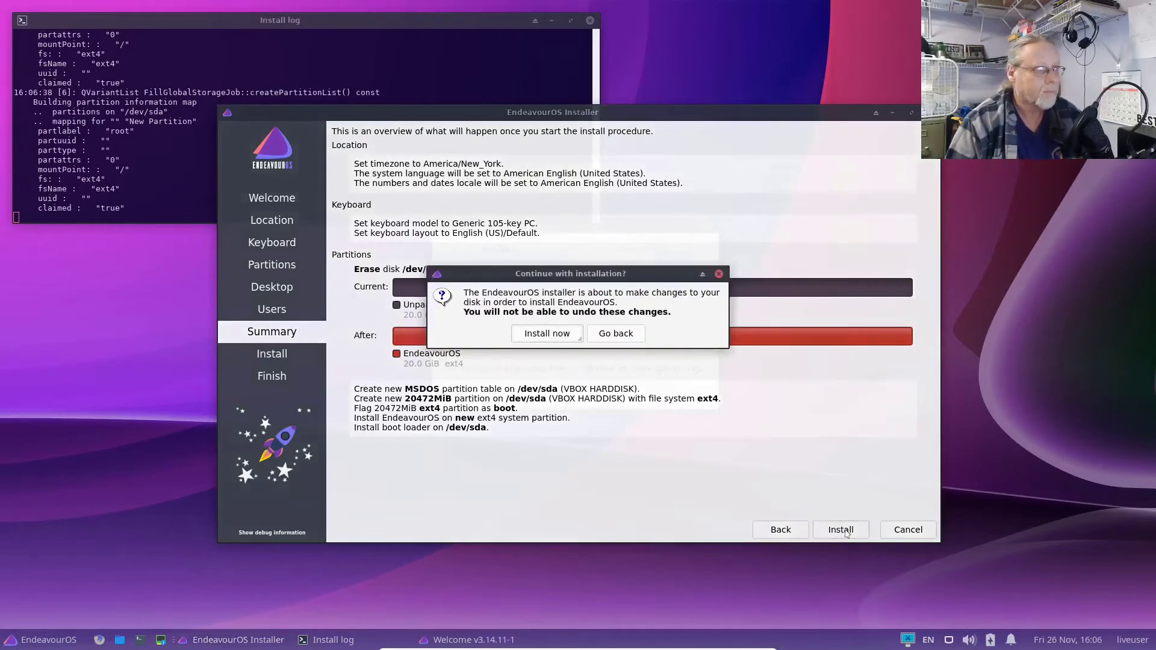
# Confirm Install now, then enlarge the install log window and keep it in front
pyautogui.click(546, 331)
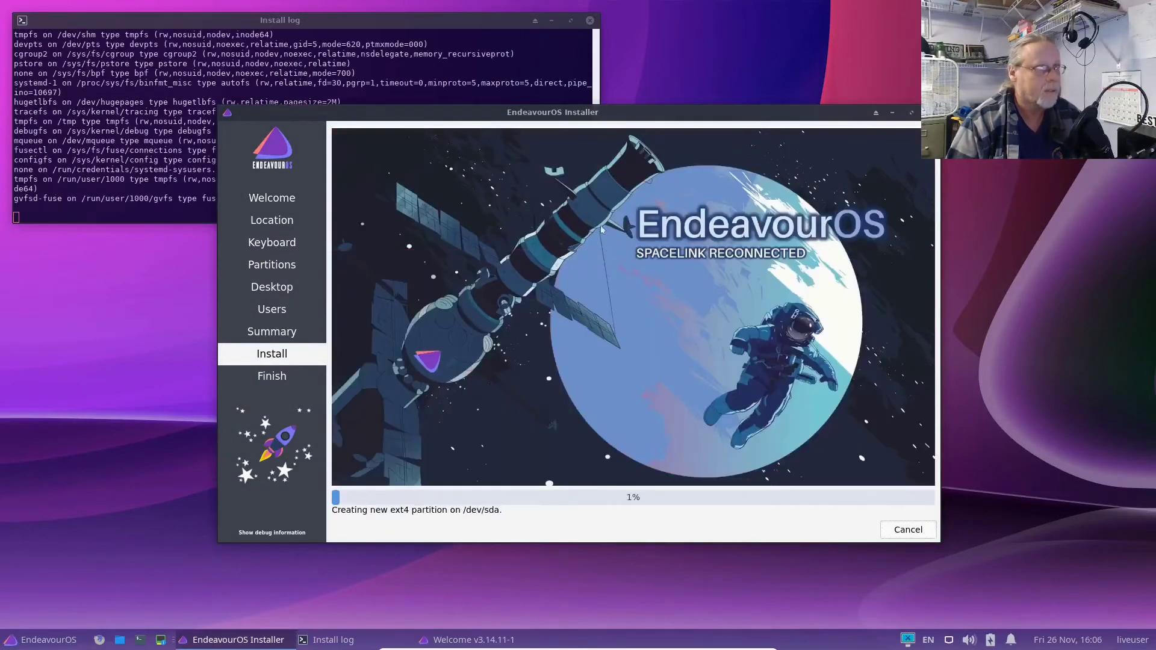
pyautogui.click(593, 222)
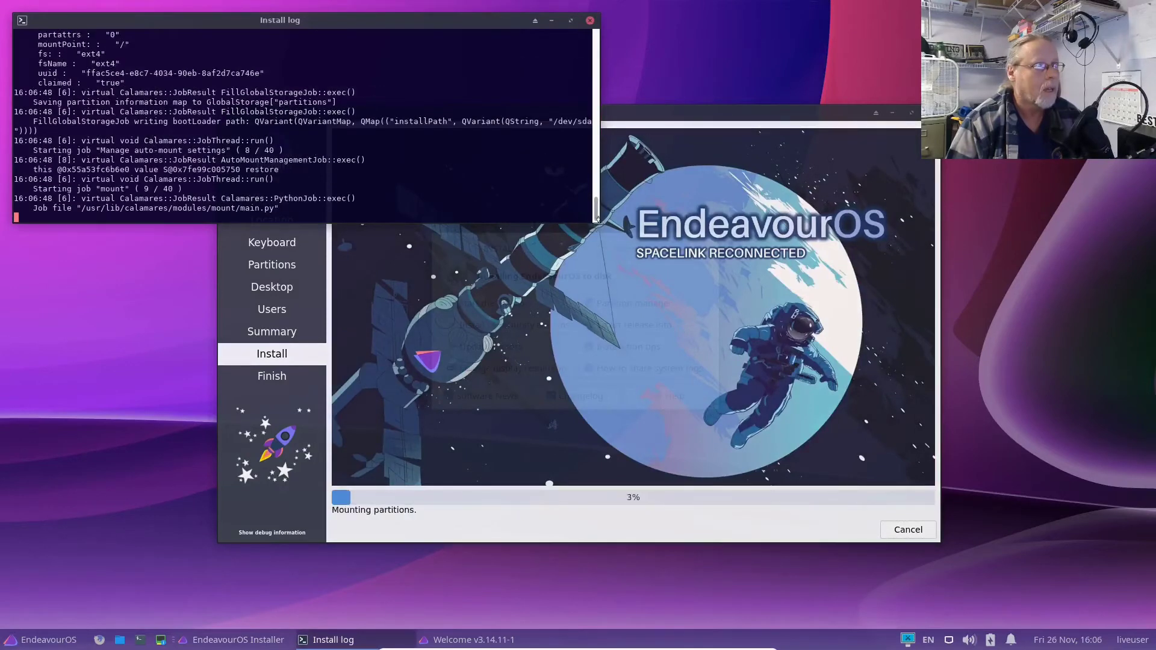
pyautogui.moveTo(598, 228); pyautogui.dragTo(584, 512)
pyautogui.click(679, 116)
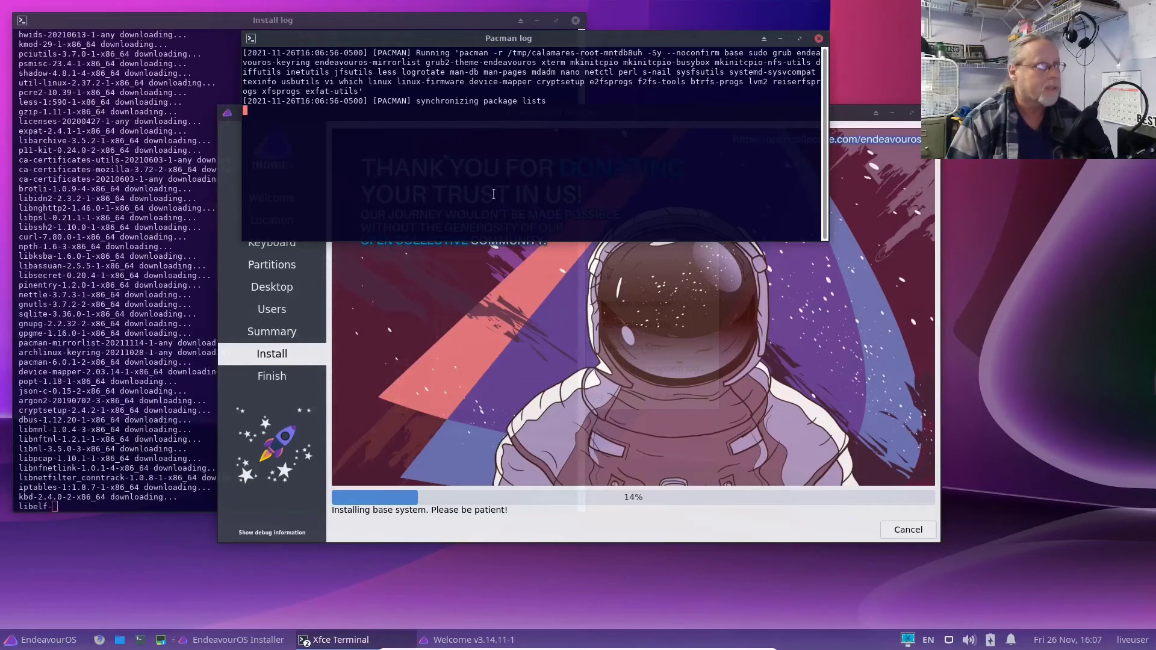
pyautogui.click(149, 48)
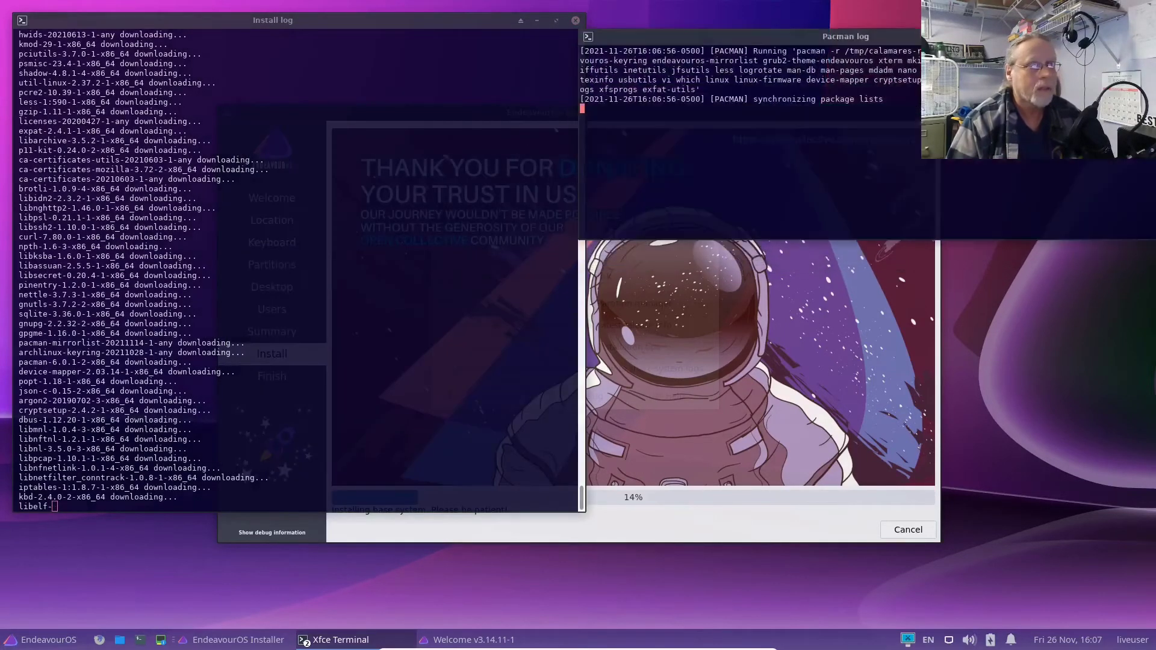
pyautogui.click(740, 536)
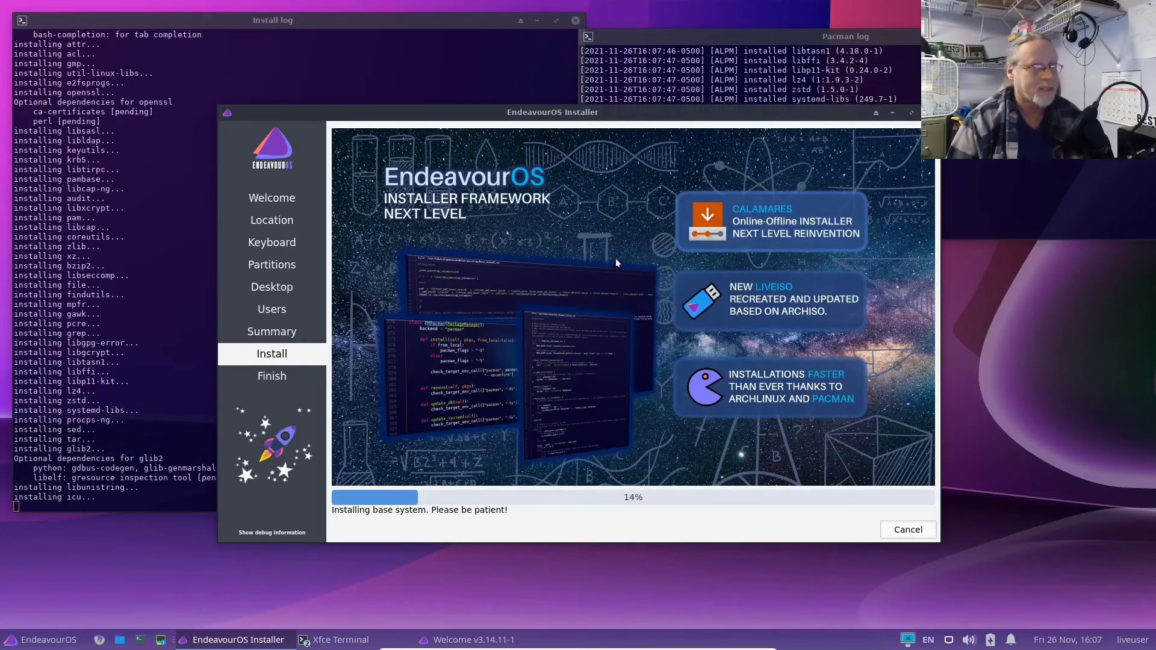
pyautogui.hotkey('alt', 'Tab')
pyautogui.click(468, 21)
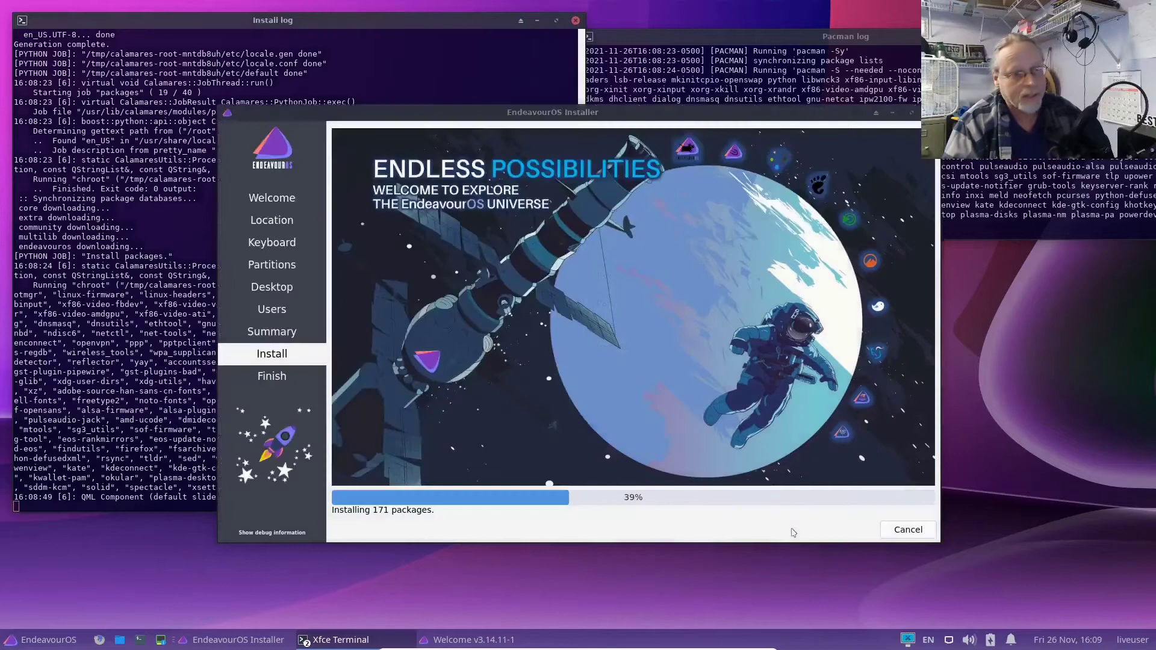
# Watch the installer and log windows until the Finish page shows All done
pyautogui.click(793, 530)
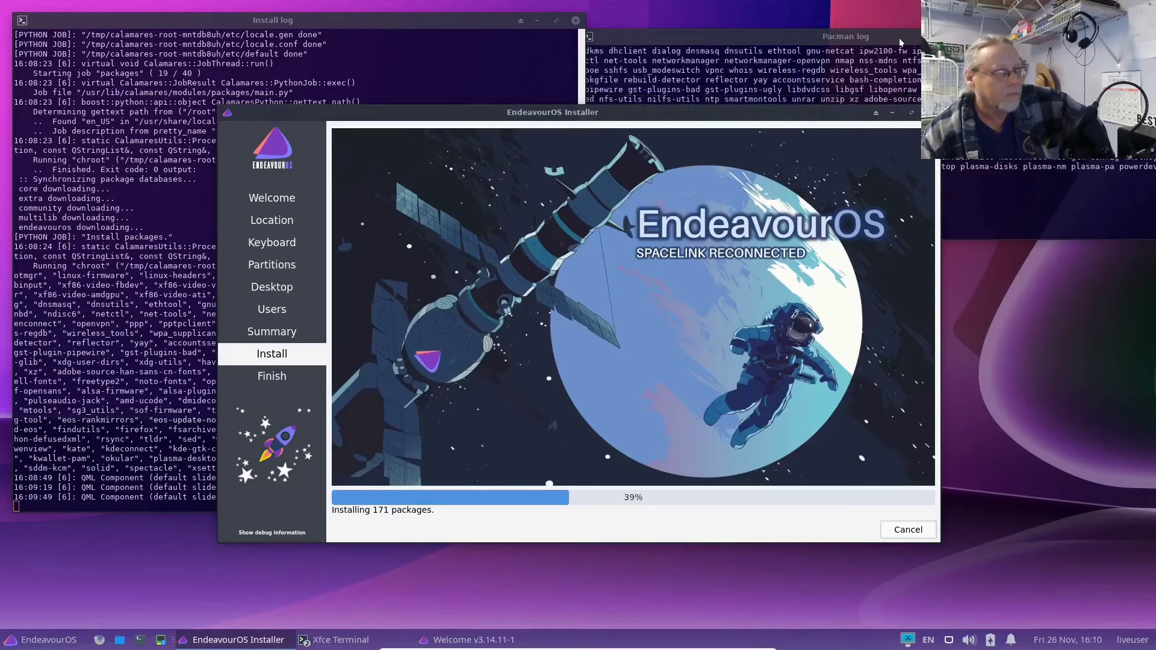
pyautogui.click(899, 38)
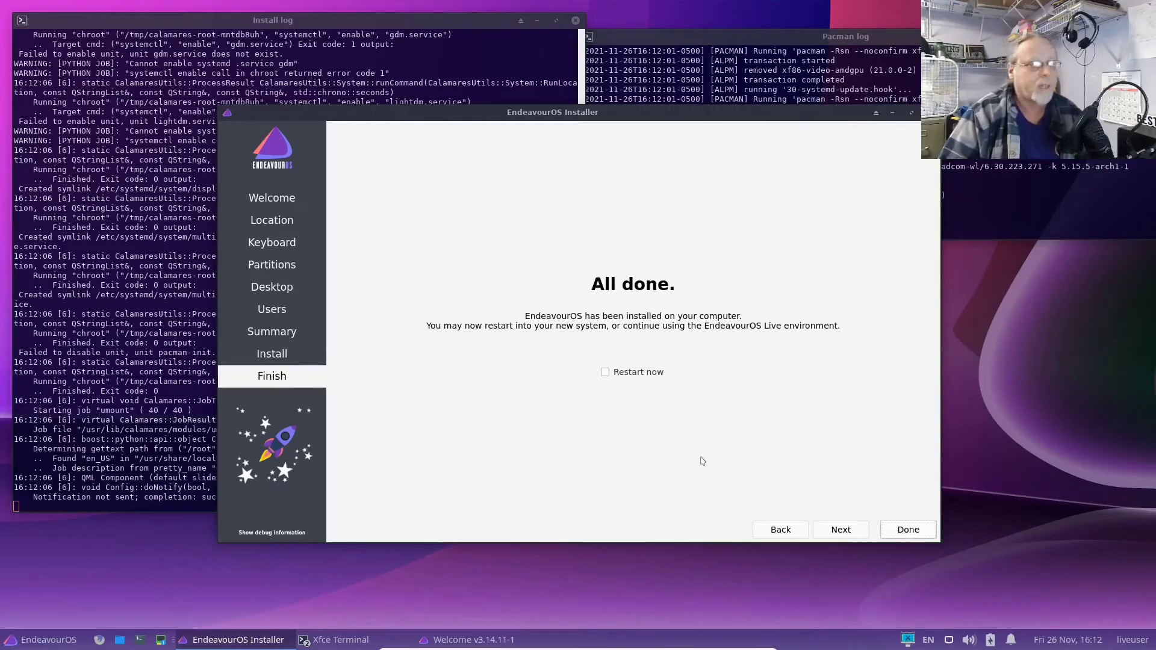
# Tick Restart now, click Done, and boot the installed system from disk
pyautogui.click(605, 372)
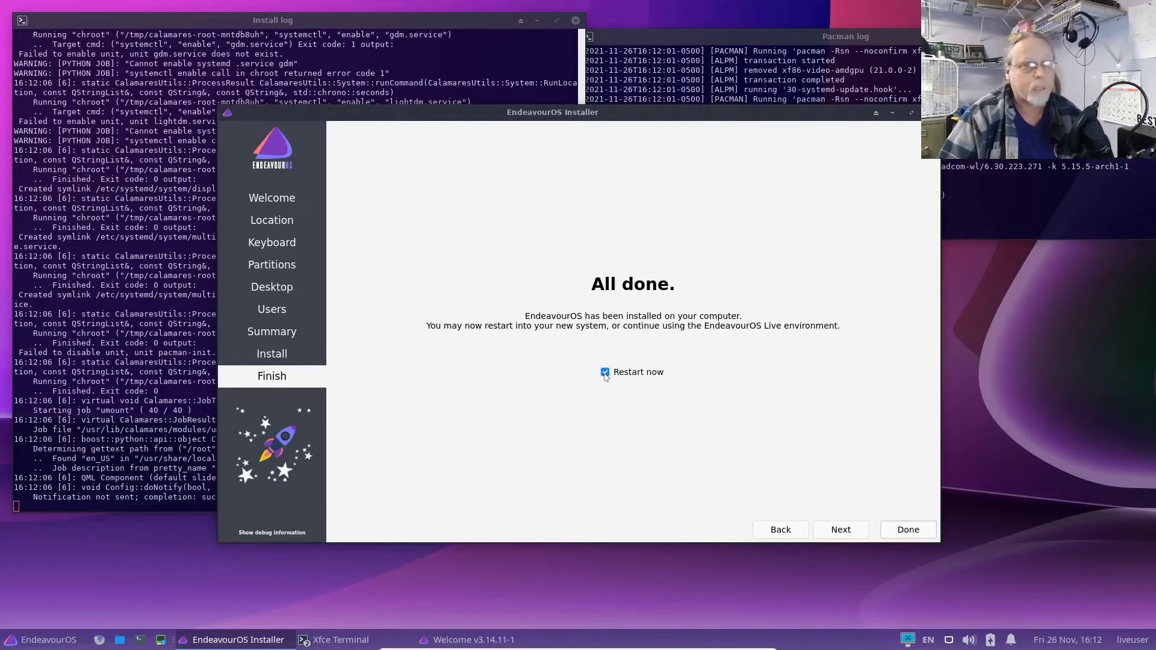
pyautogui.click(899, 532)
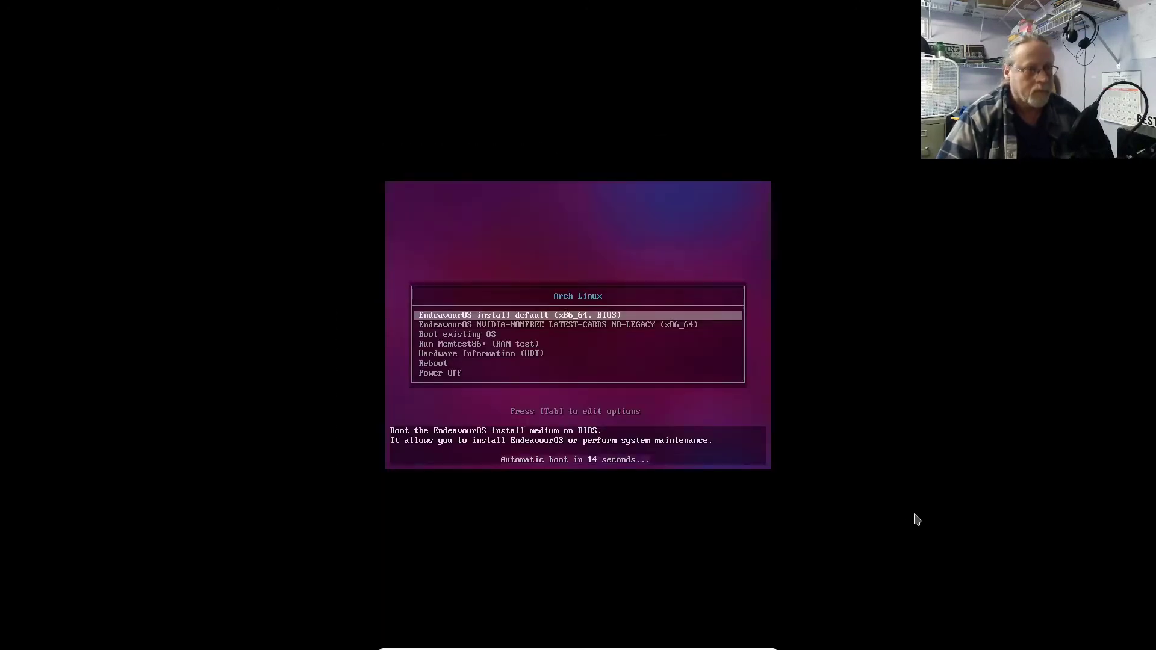
pyautogui.press('Down')
pyautogui.press('Down')
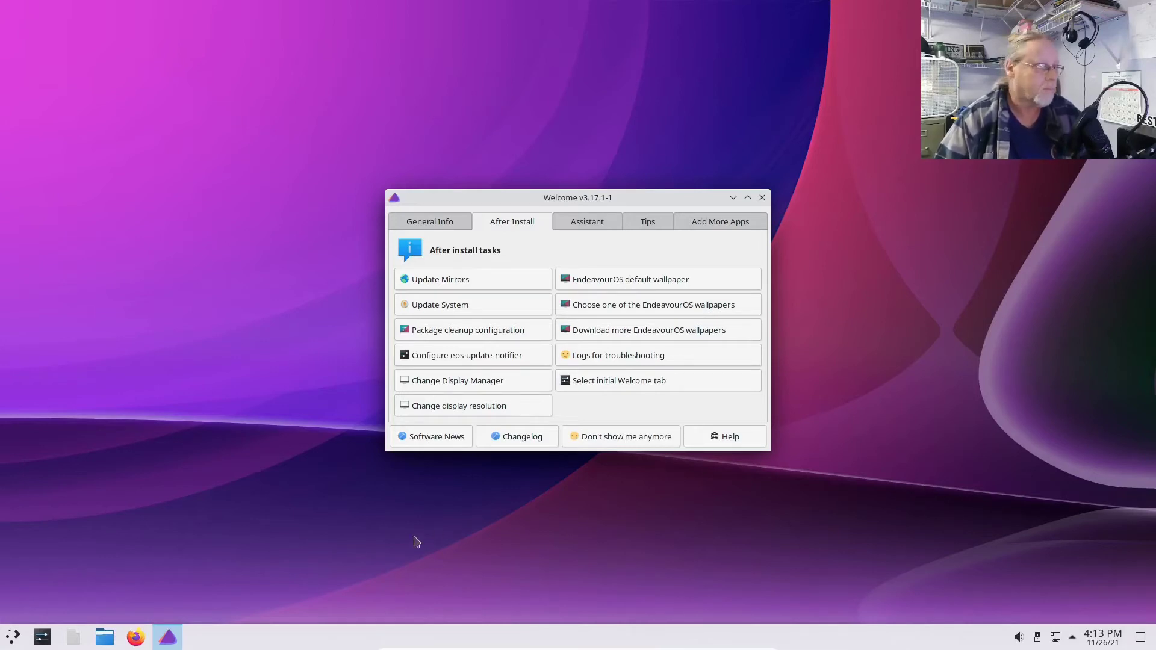
# Rank the United States mirrors and save them to /etc/pacman.d/mirrorlist, authenticating with the administrator password
pyautogui.click(455, 281)
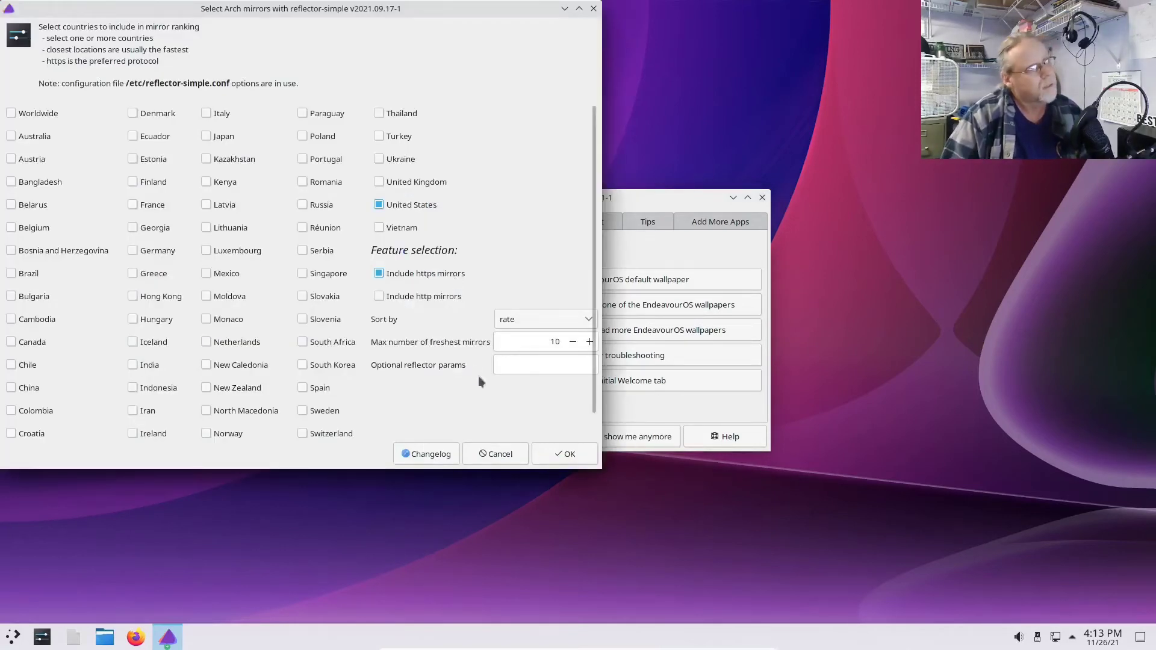
pyautogui.click(566, 454)
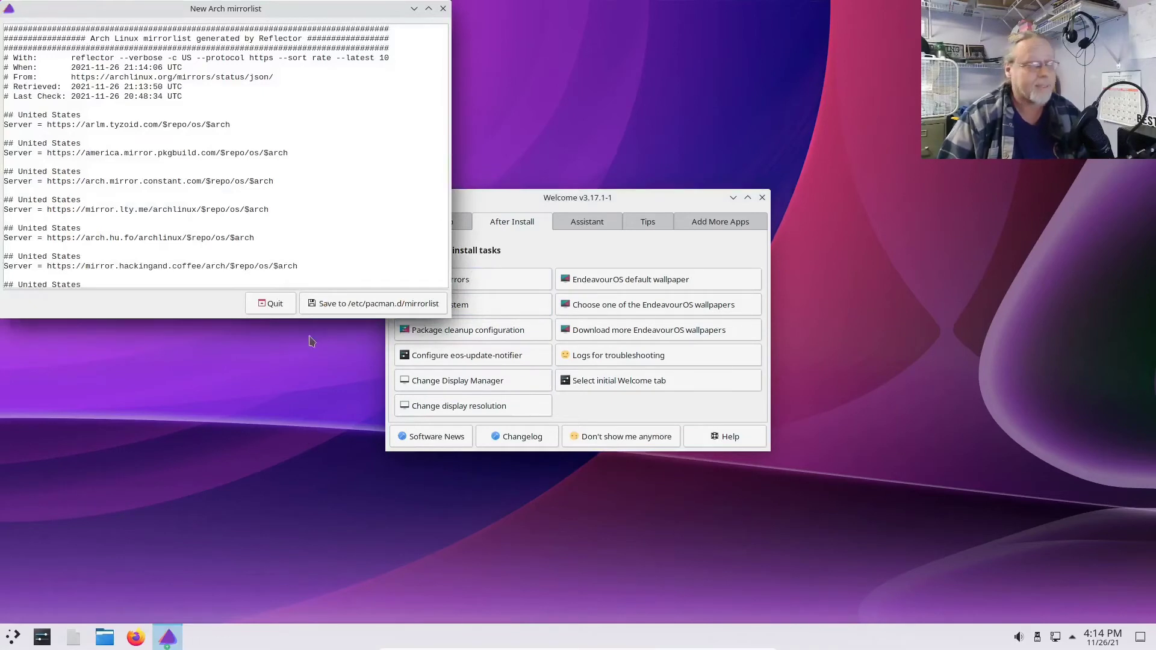
pyautogui.click(331, 304)
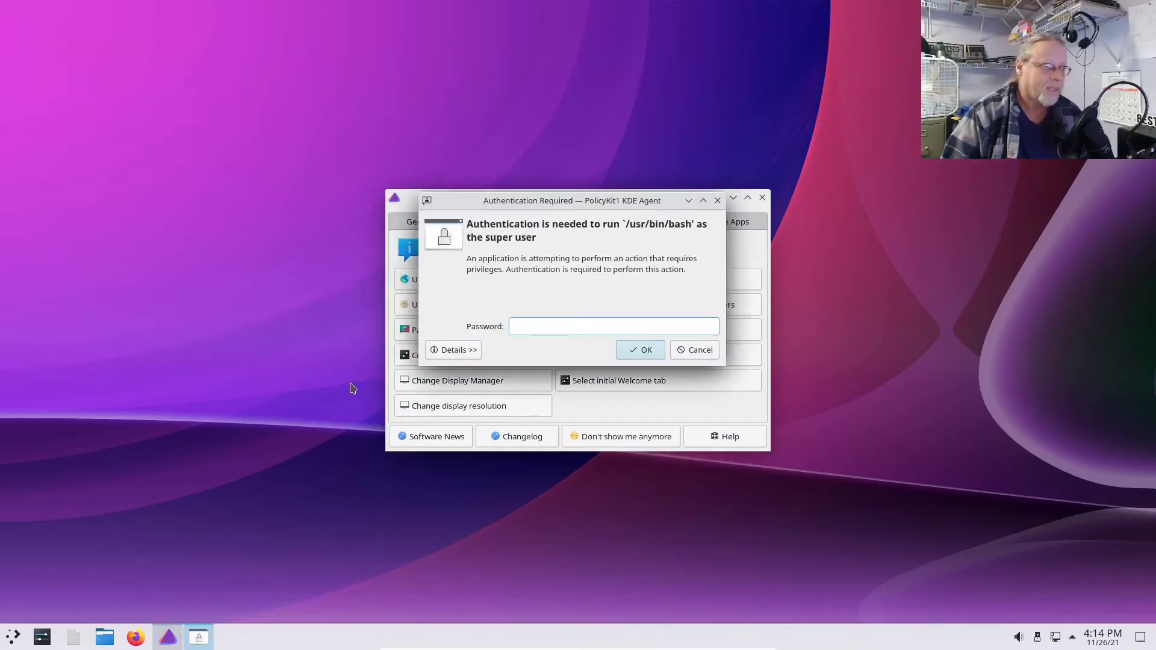
pyautogui.write('********')
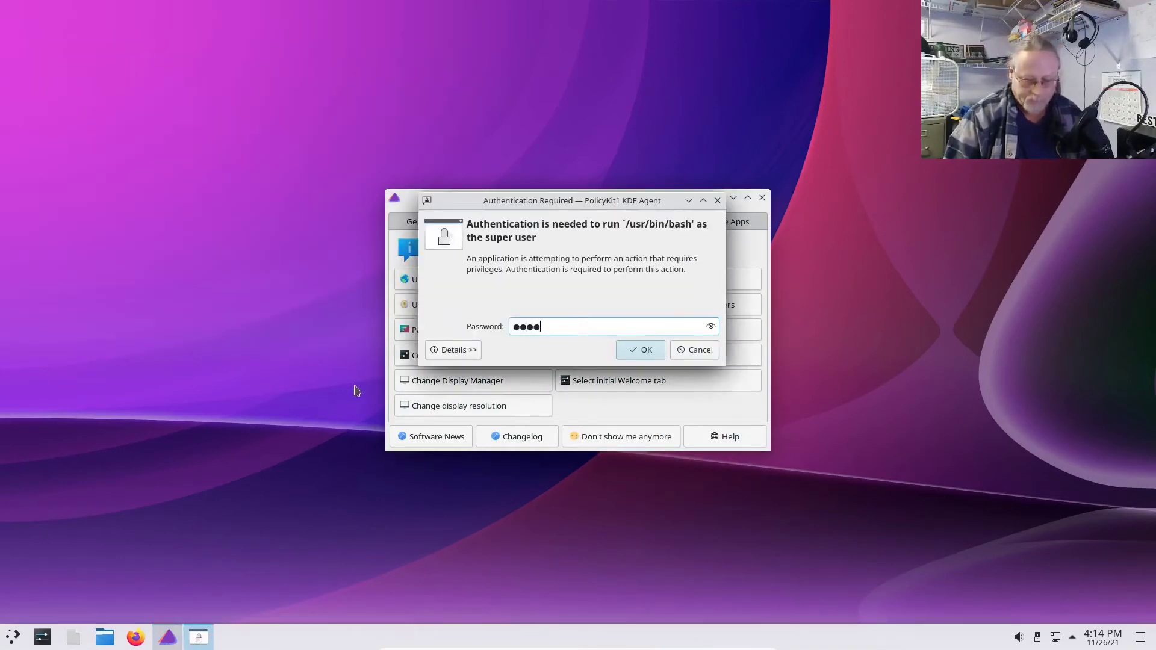
pyautogui.press('Return')
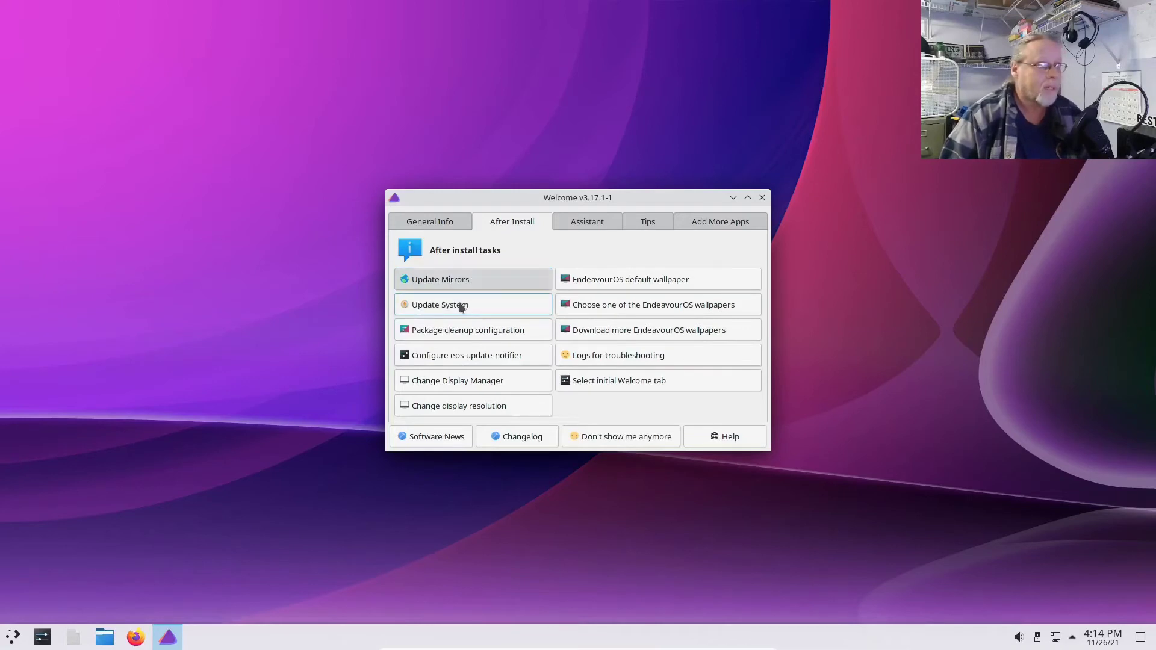
# Run the system update check, close its finished terminal, and bring up the eos-update-notifier settings
pyautogui.click(459, 302)
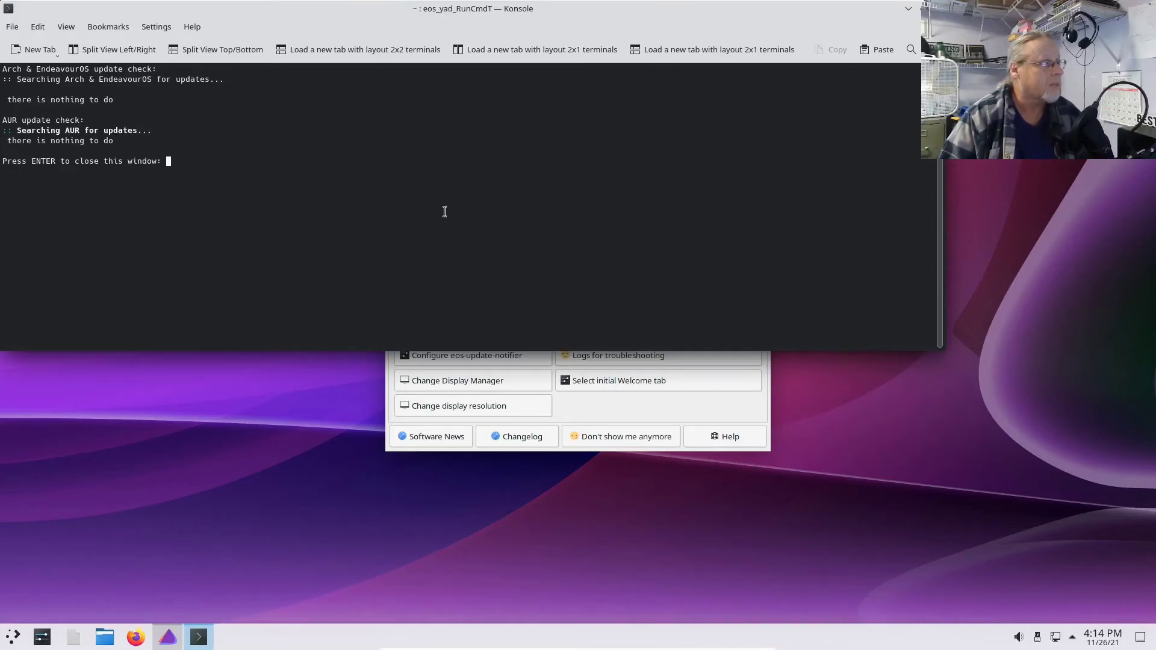
pyautogui.press('Return')
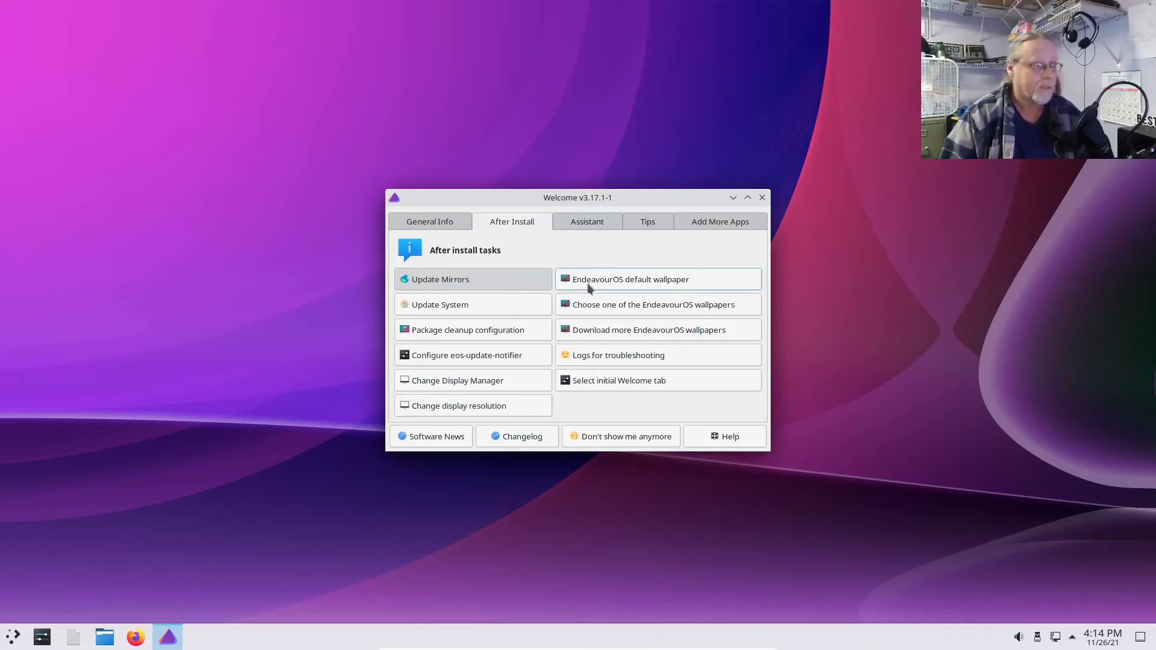
pyautogui.click(505, 360)
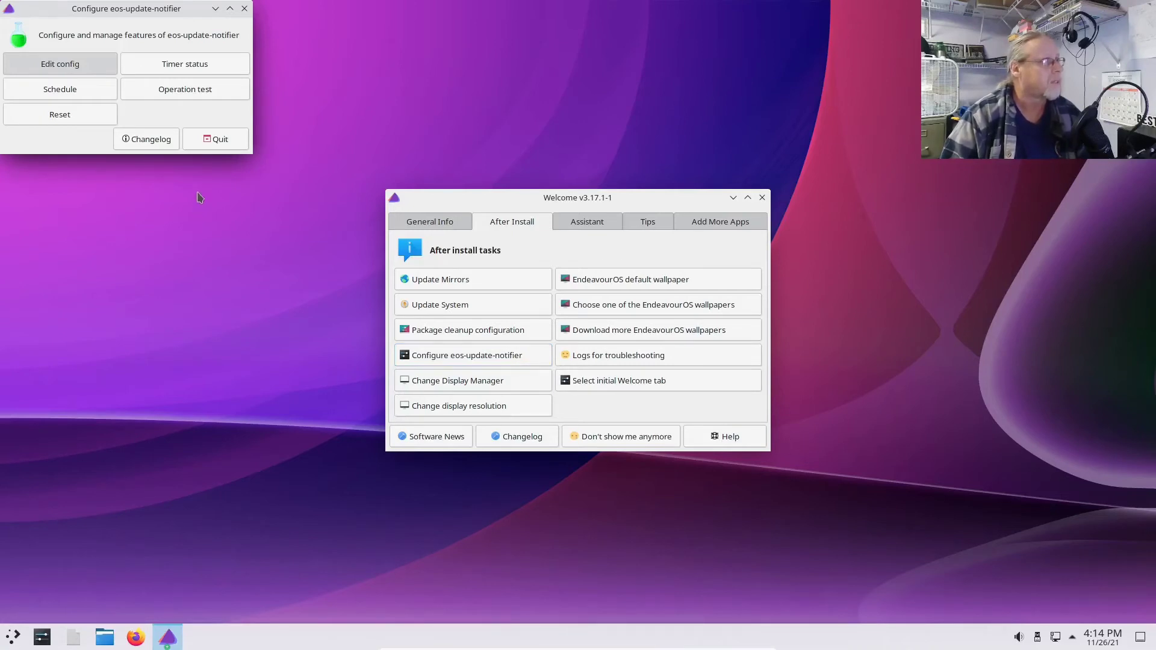
# Keep update checks daily, 30 seconds after startup, and quit the eos-update-notifier settings
pyautogui.click(61, 88)
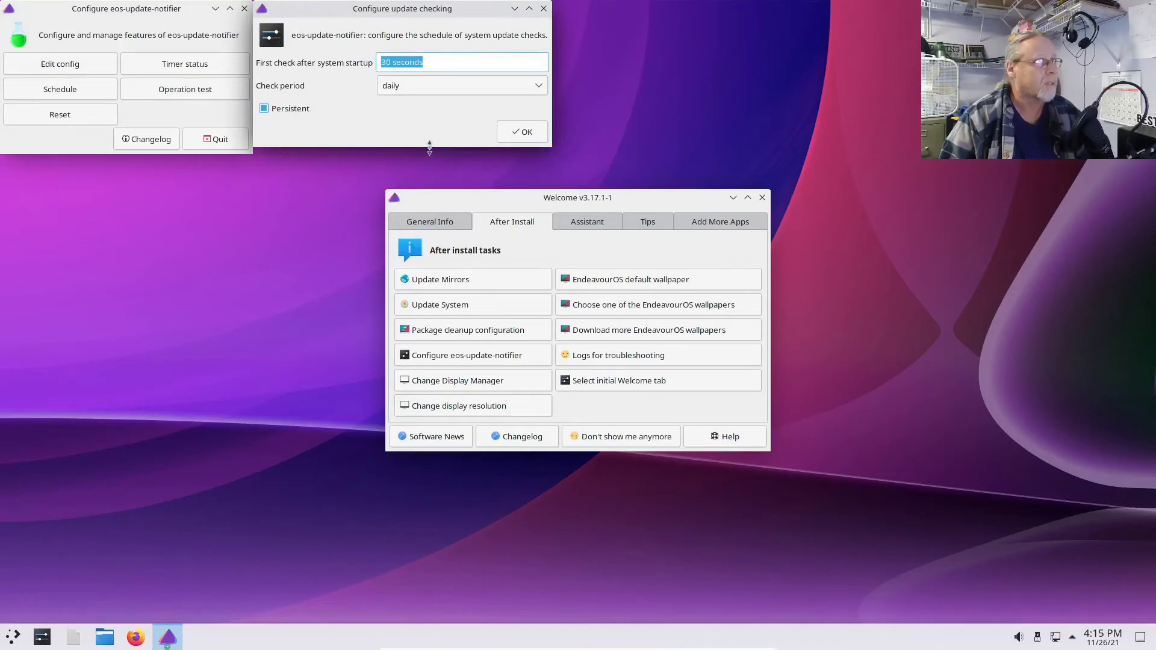
pyautogui.click(525, 130)
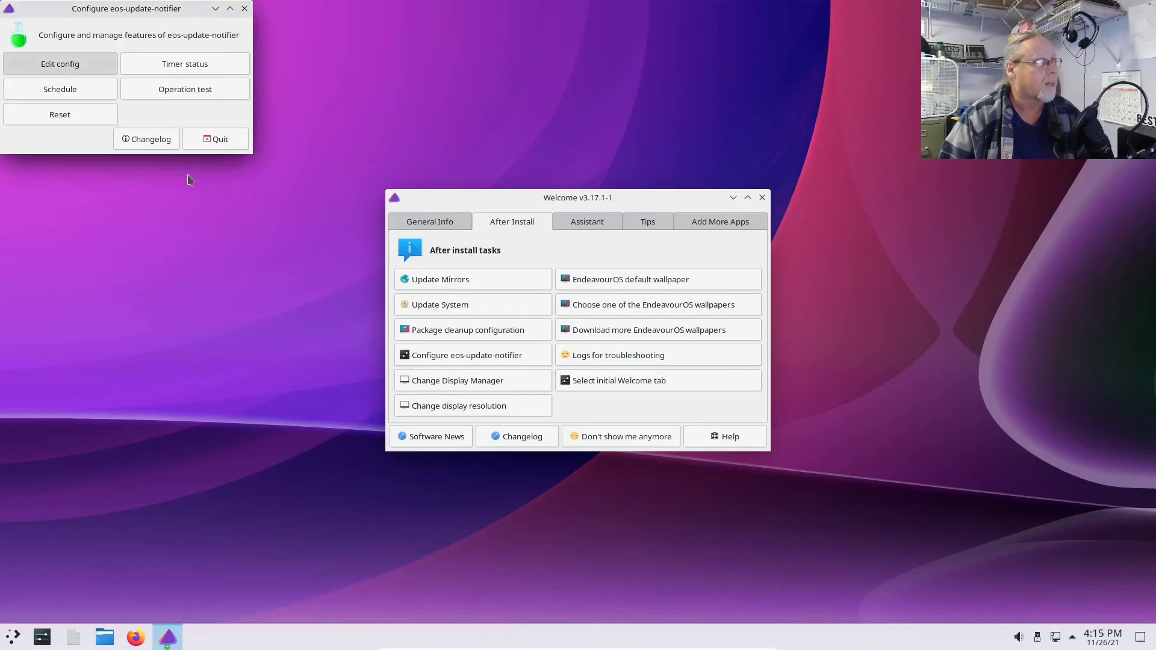
pyautogui.click(212, 138)
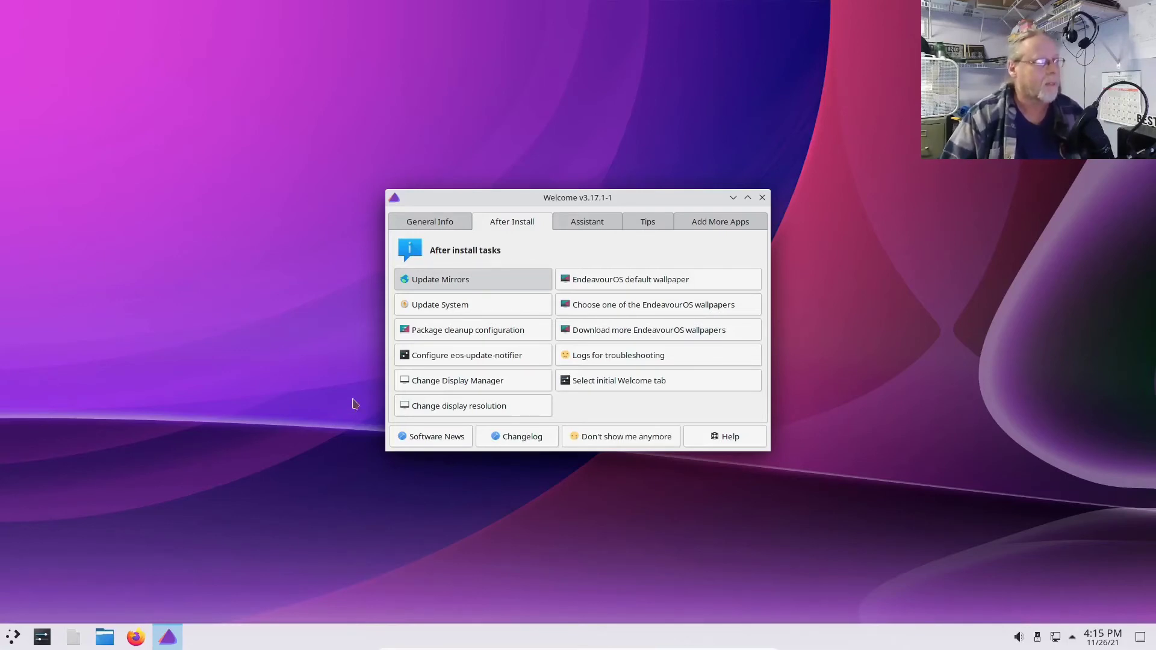
pyautogui.click(462, 382)
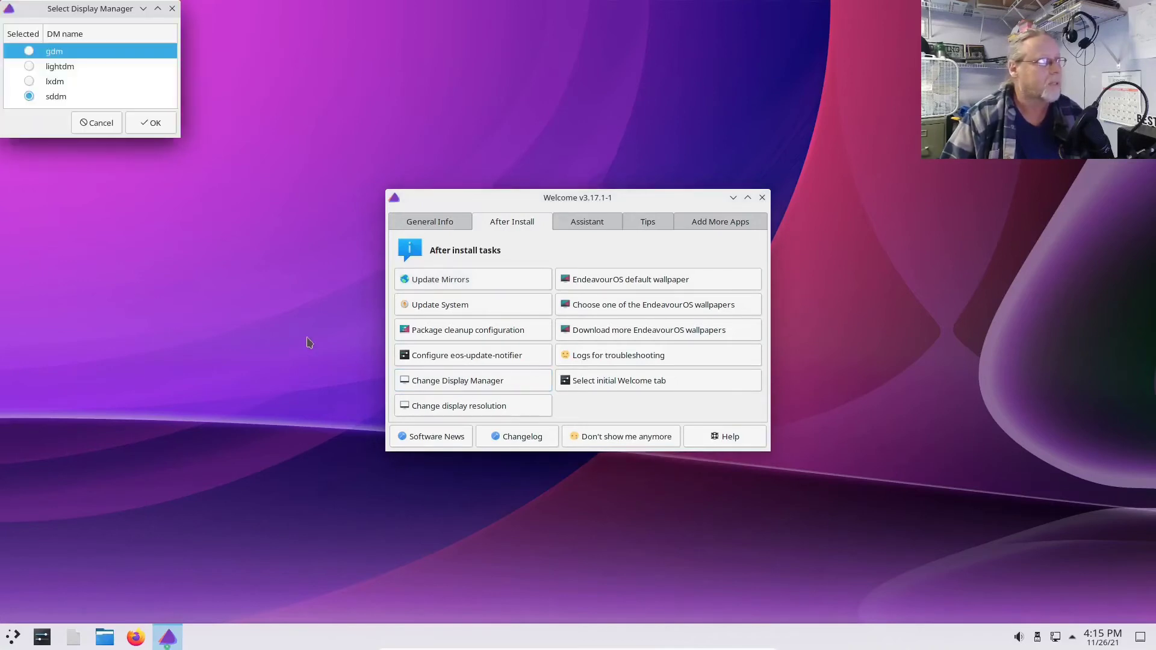
# Cancel the display manager choice leaving sddm, then browse all Arch packages from the Assistant tools
pyautogui.click(93, 124)
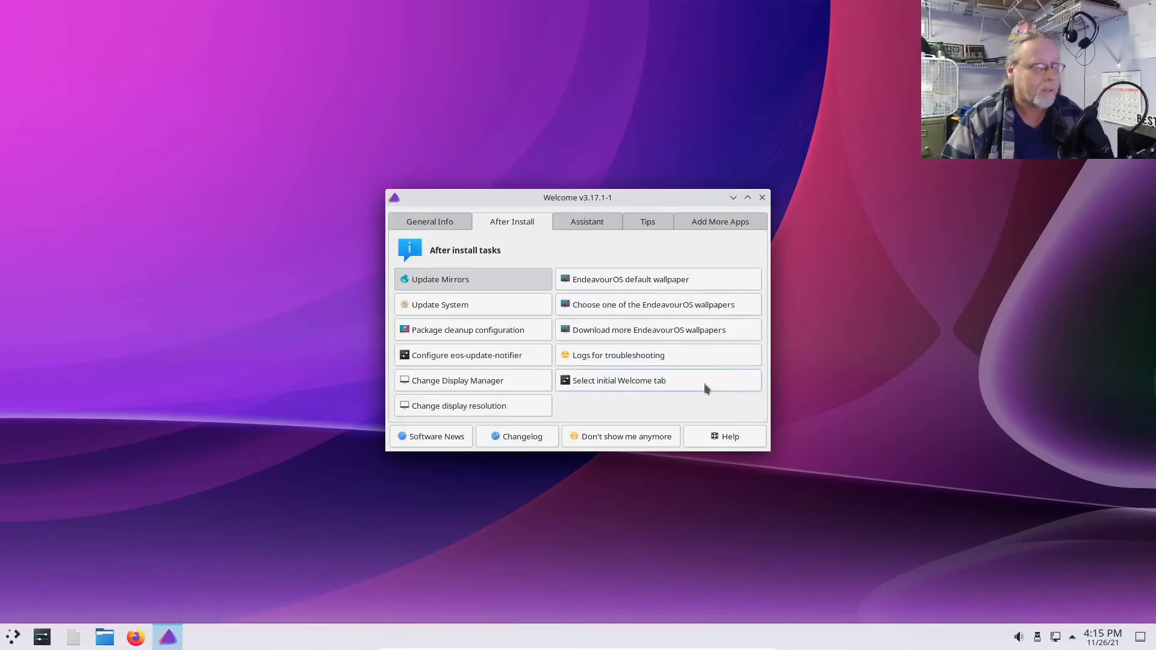
pyautogui.click(594, 222)
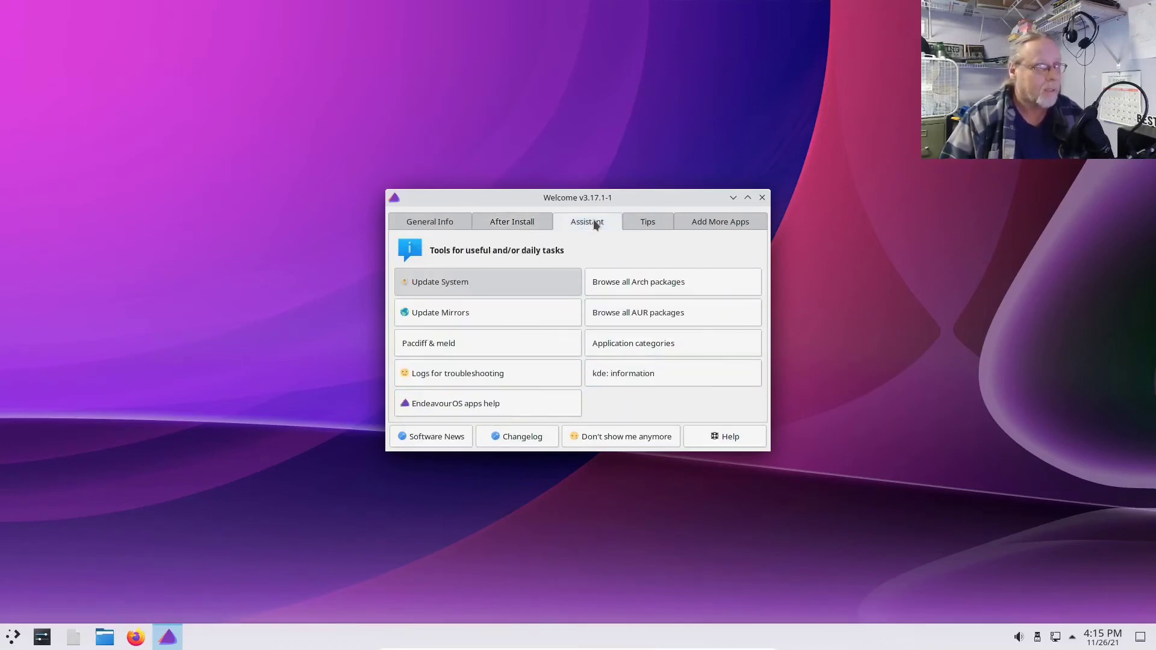
pyautogui.click(682, 283)
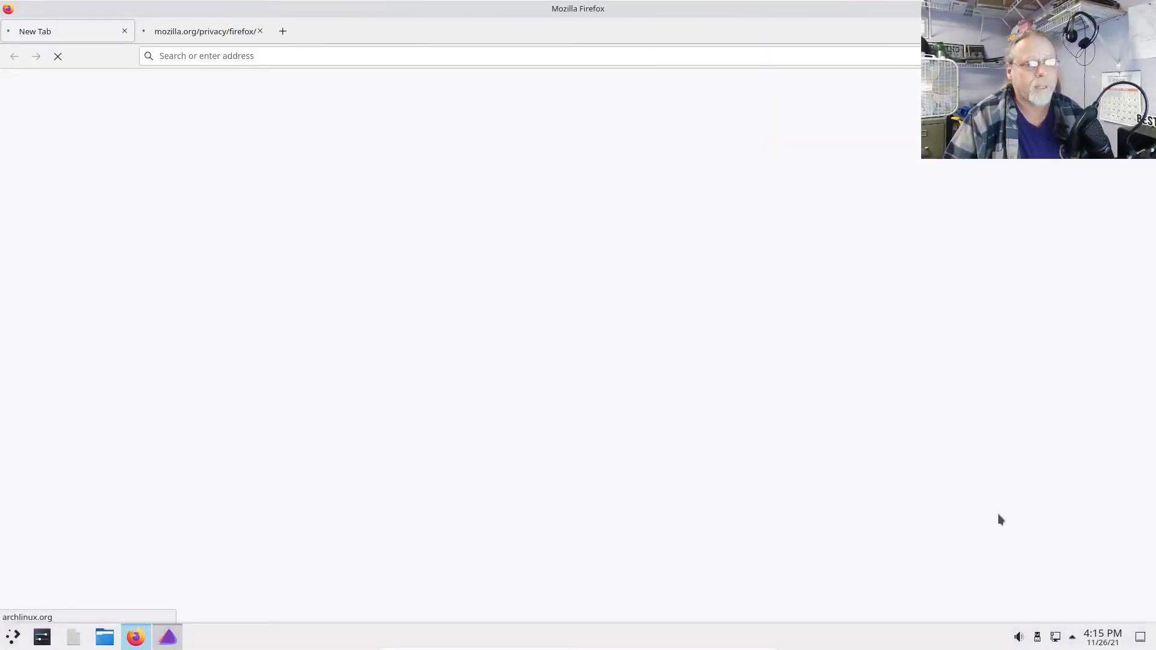
# Look over the archlinux.org package list, then close Firefox with Alt+F4
pyautogui.click(1074, 641)
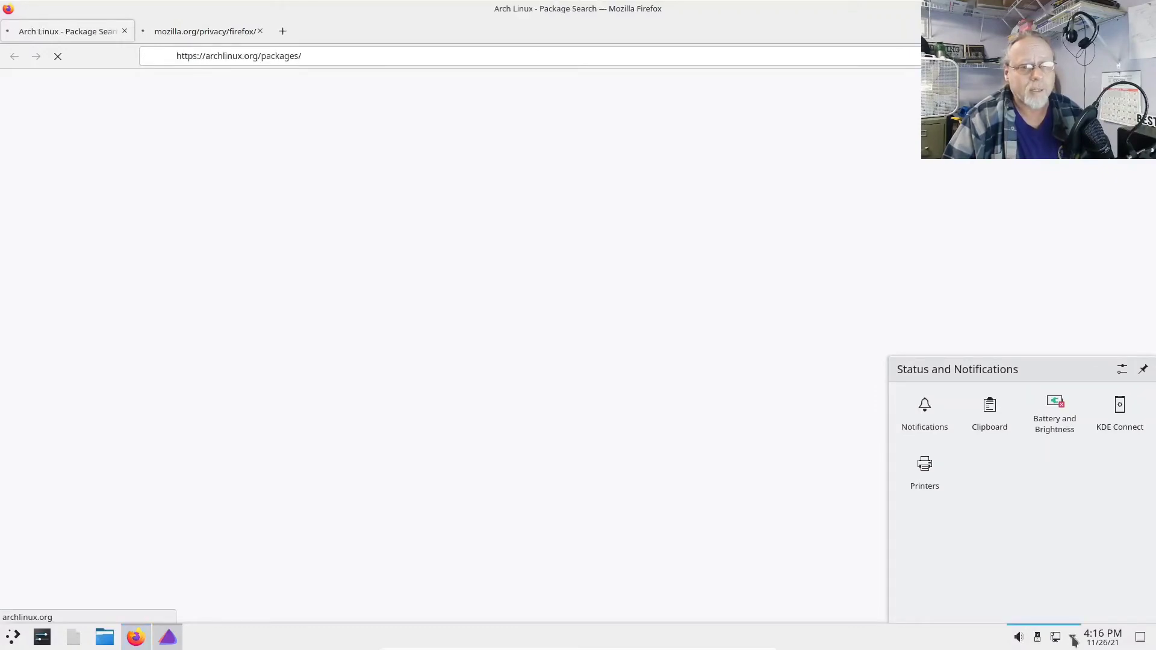
pyautogui.click(1074, 639)
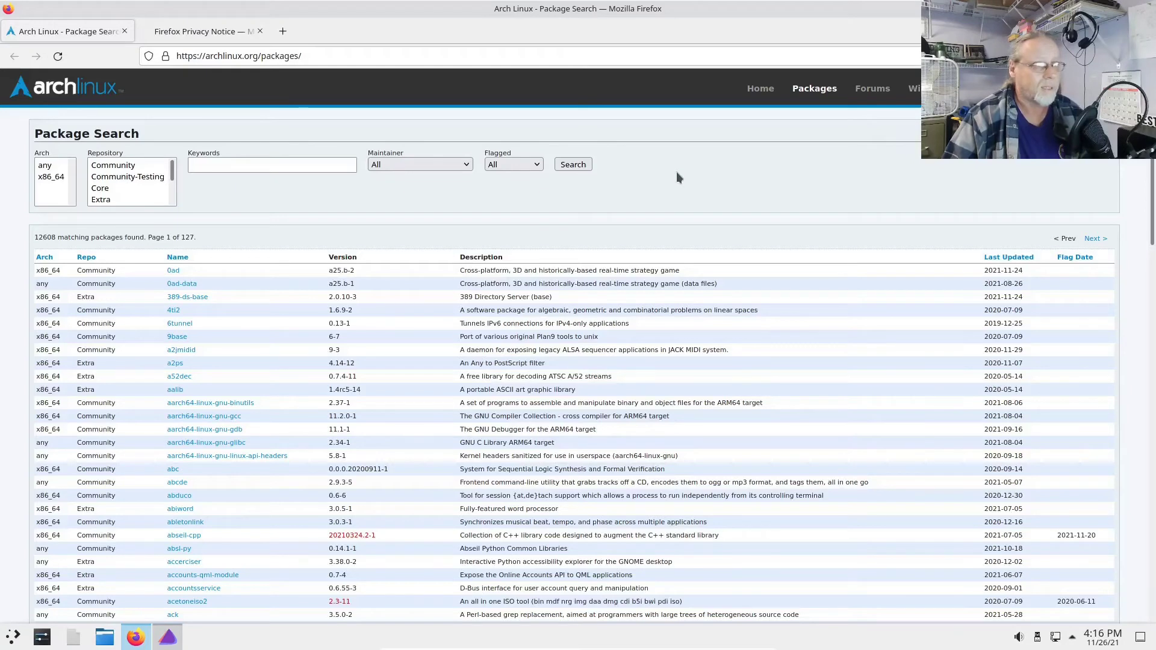
pyautogui.rightClick(95, 275)
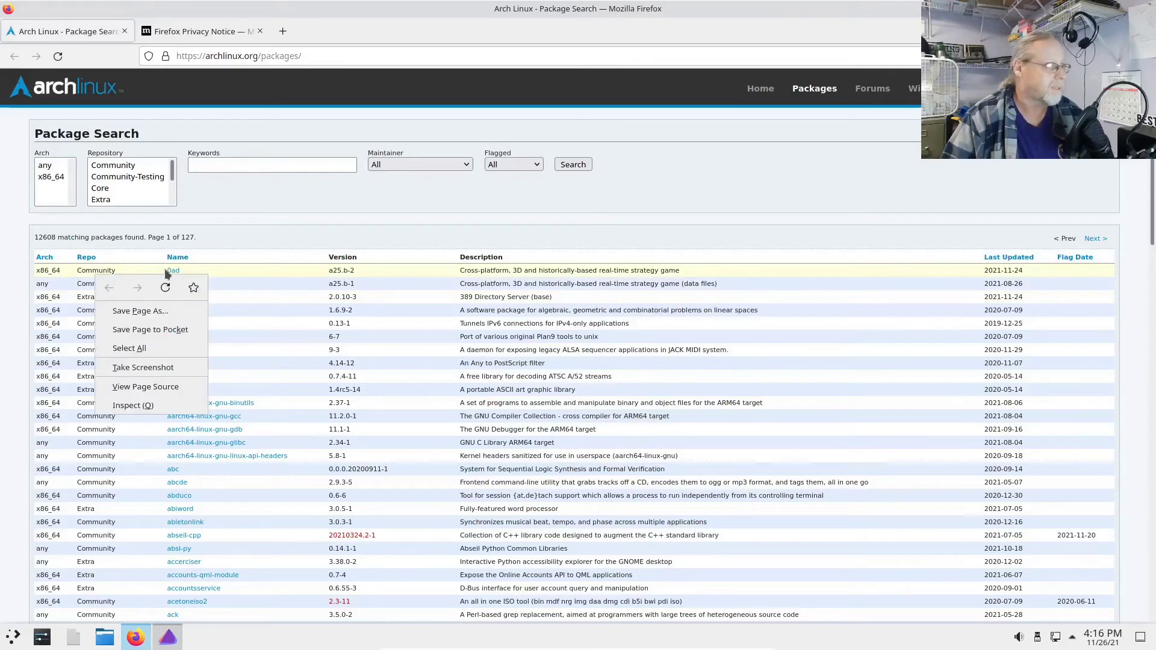
pyautogui.click(221, 275)
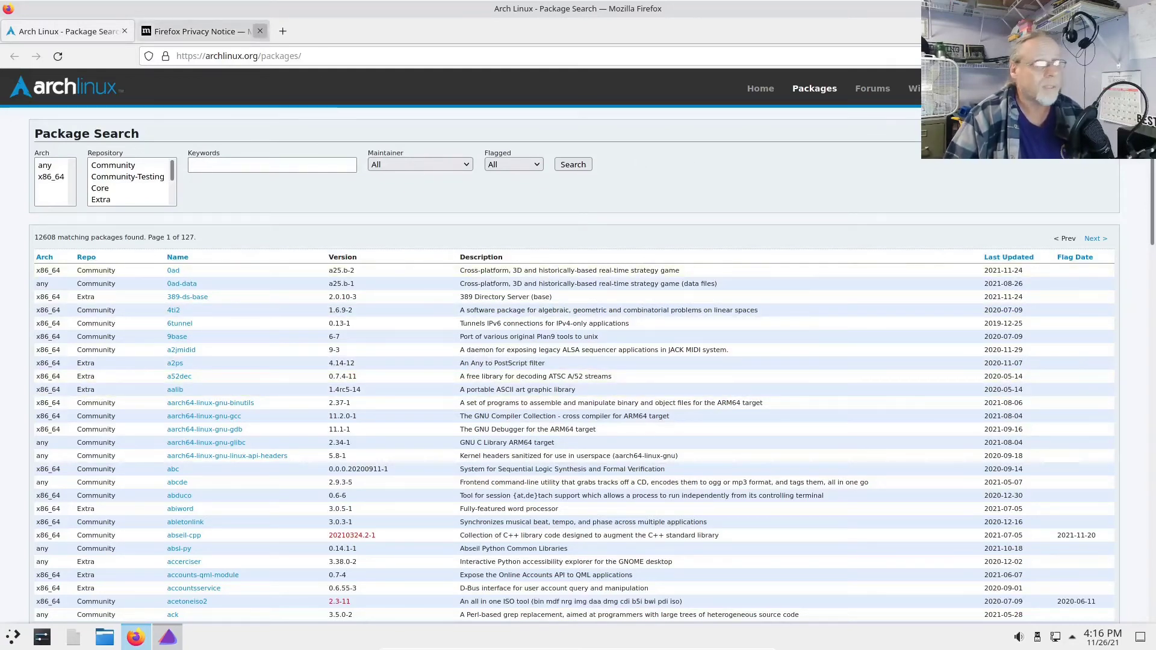
pyautogui.hotkey('alt', 'F4')
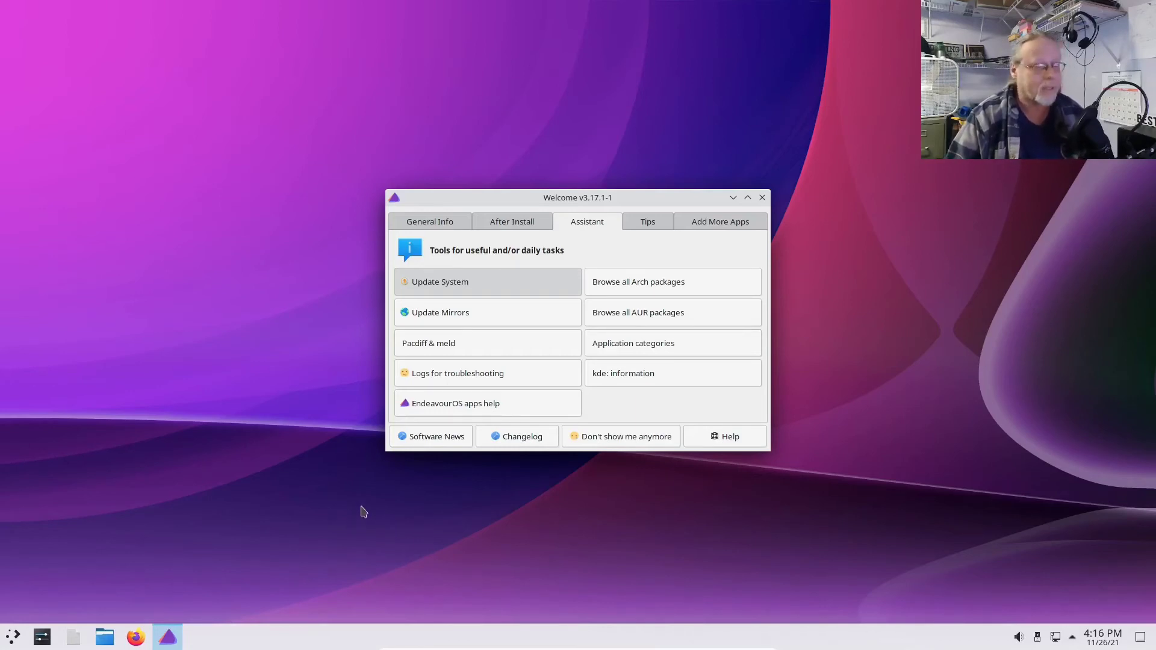
# Close the EndeavourOS Welcome window from its title bar
pyautogui.click(764, 199)
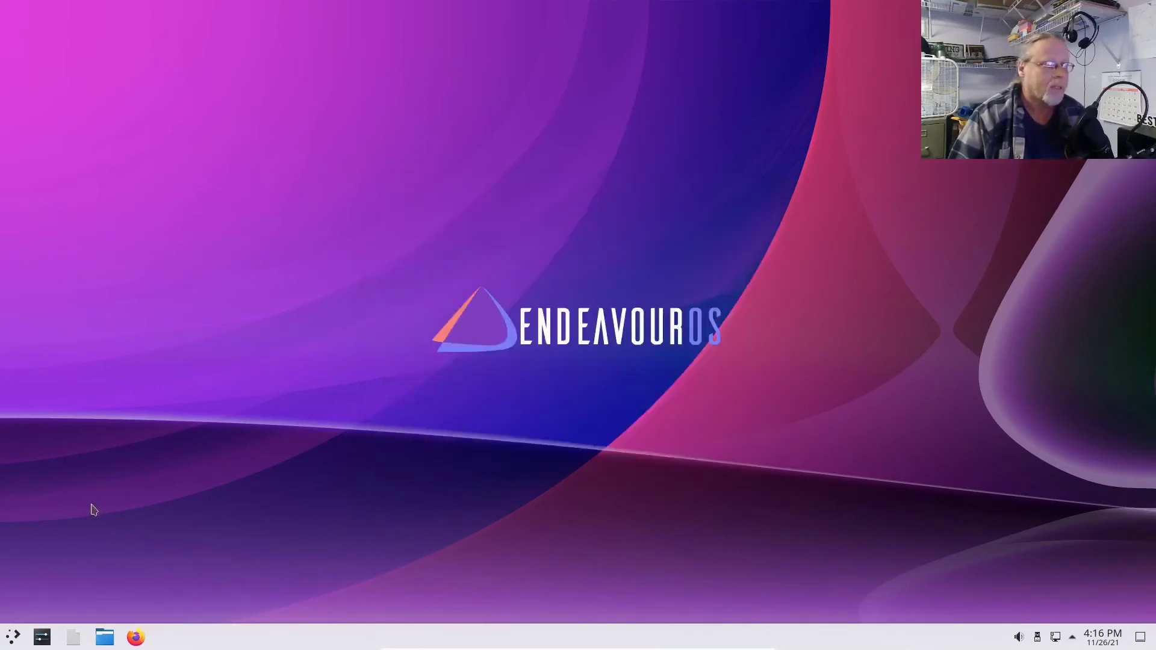
# Search the application launcher for 'term' and launch Konsole from the results
pyautogui.click(15, 638)
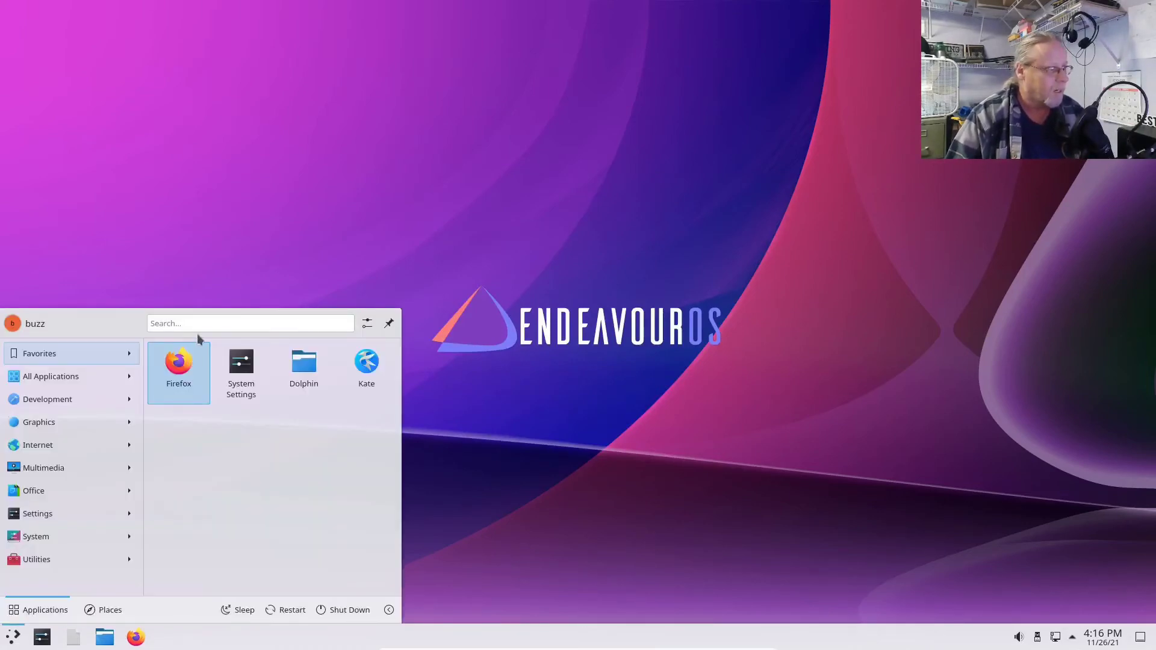
pyautogui.write('term')
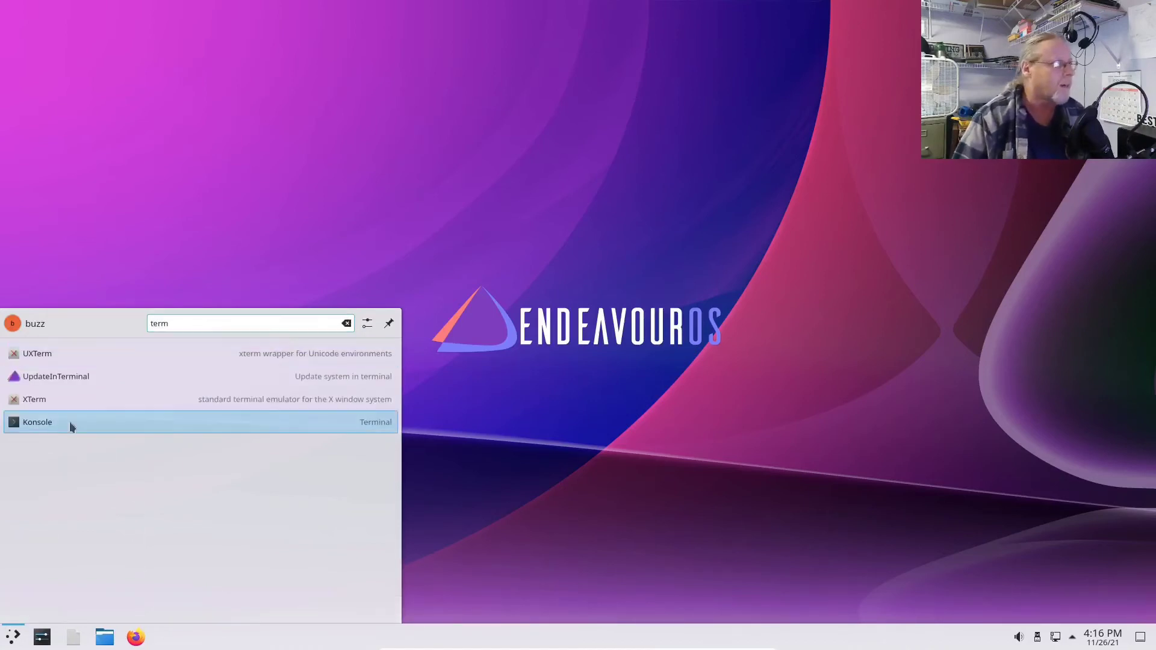
pyautogui.rightClick(43, 422)
pyautogui.click(87, 538)
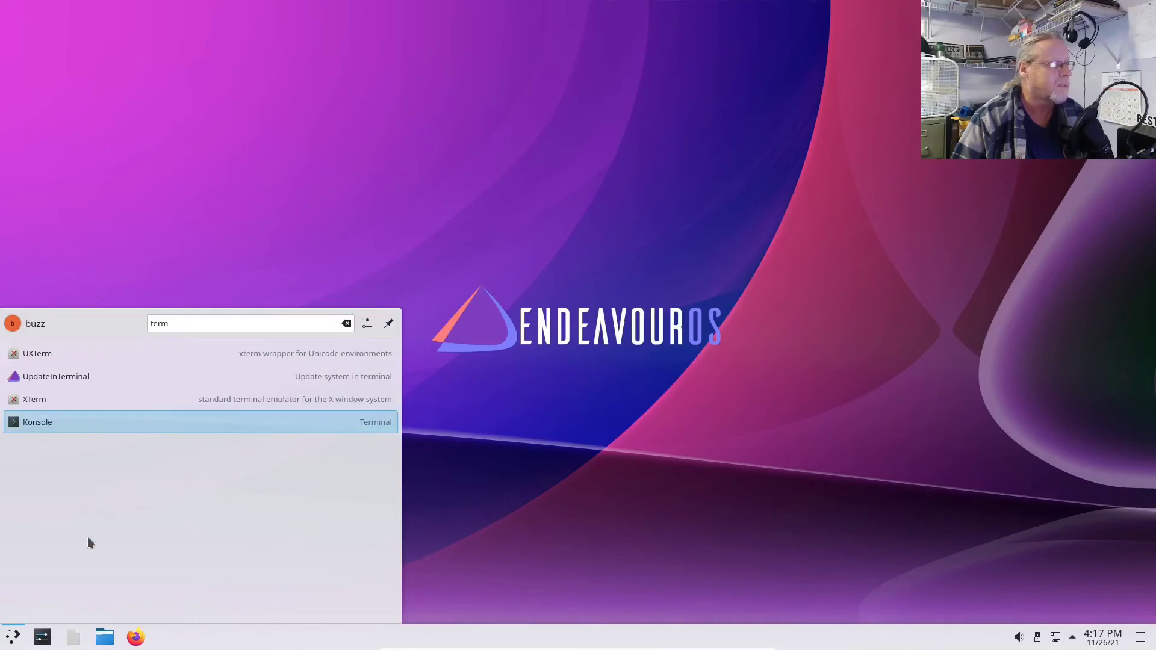
pyautogui.click(33, 425)
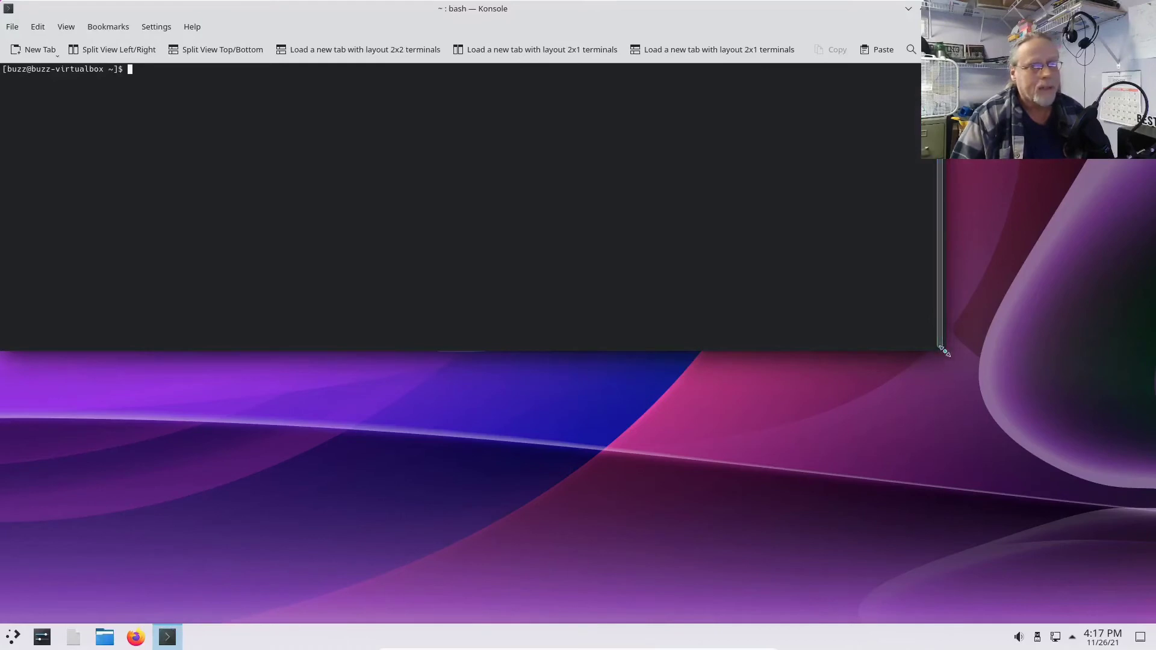
# Enlarge the Konsole window by dragging its bottom-right corner
pyautogui.moveTo(942, 350); pyautogui.dragTo(1044, 473)
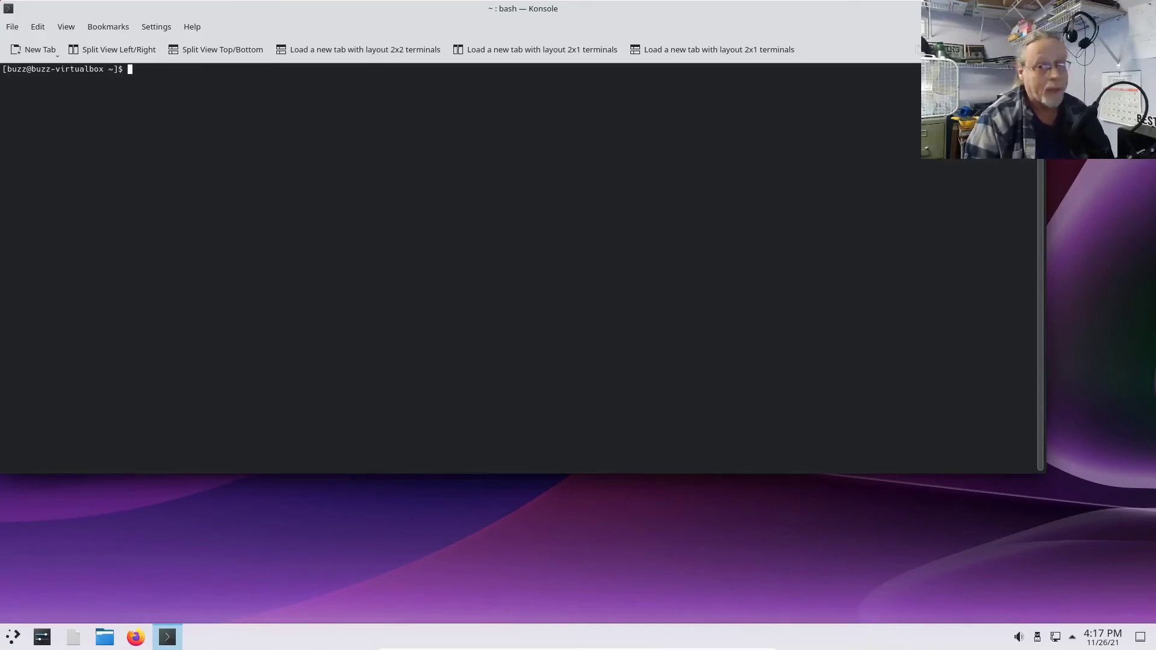
# Run 'sudo pacman -S google-chrome', hit 'target not found', then enter 'yay google-chrome'
pyautogui.write('sudo pacman')
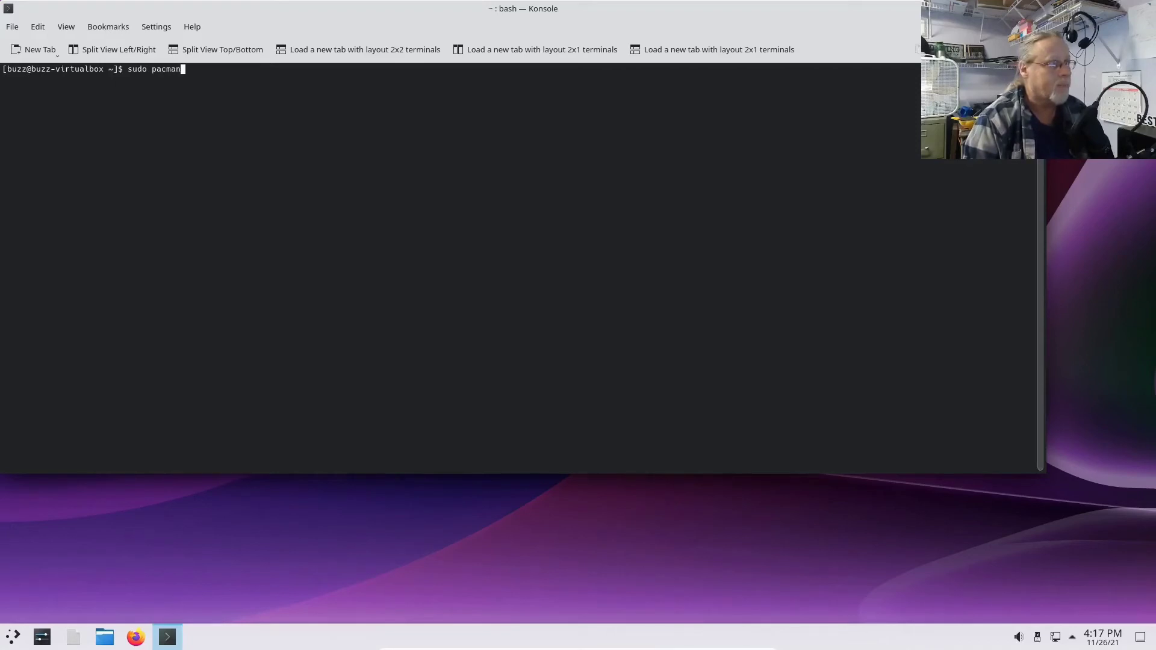
pyautogui.write(' -')
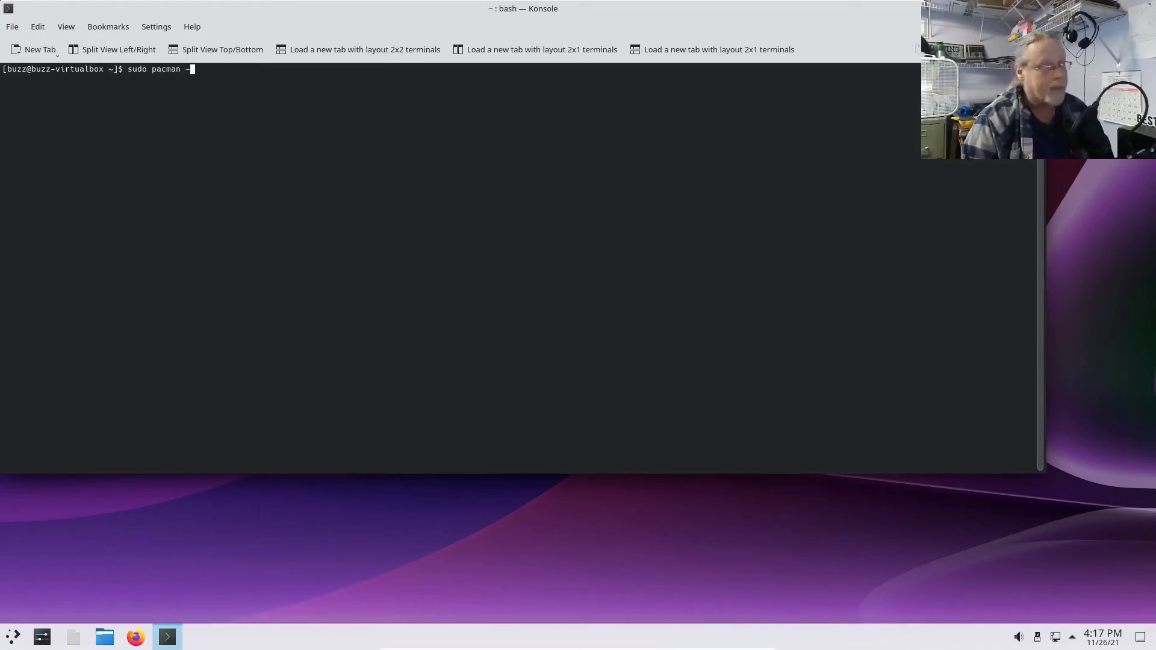
pyautogui.write('S')
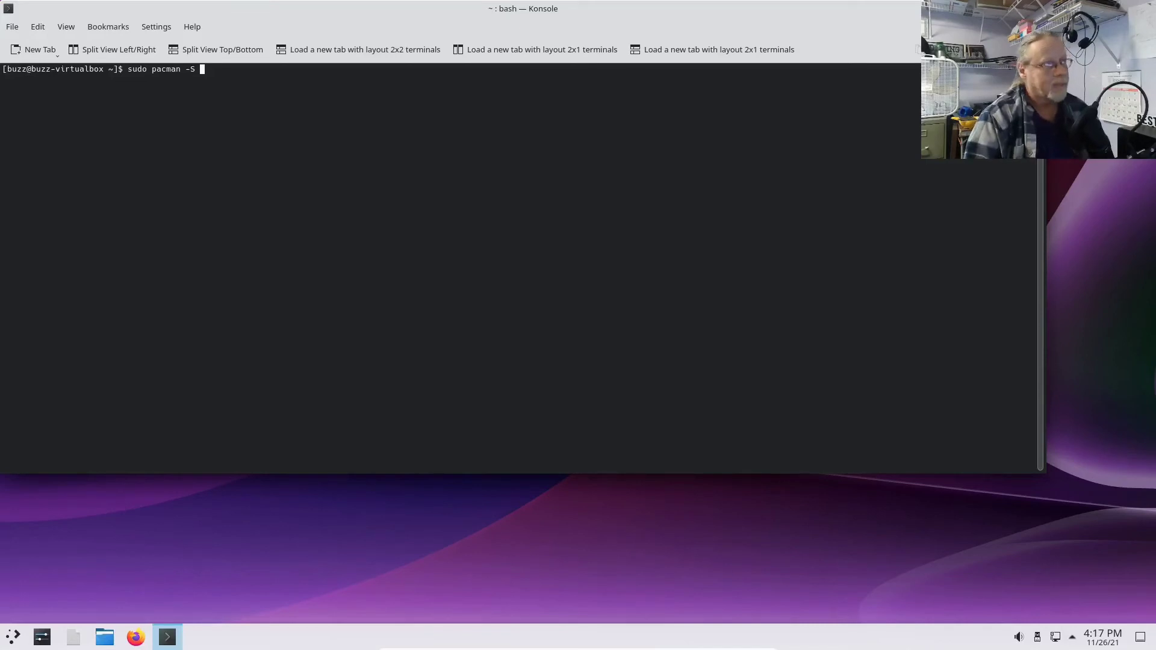
pyautogui.write('google-c')
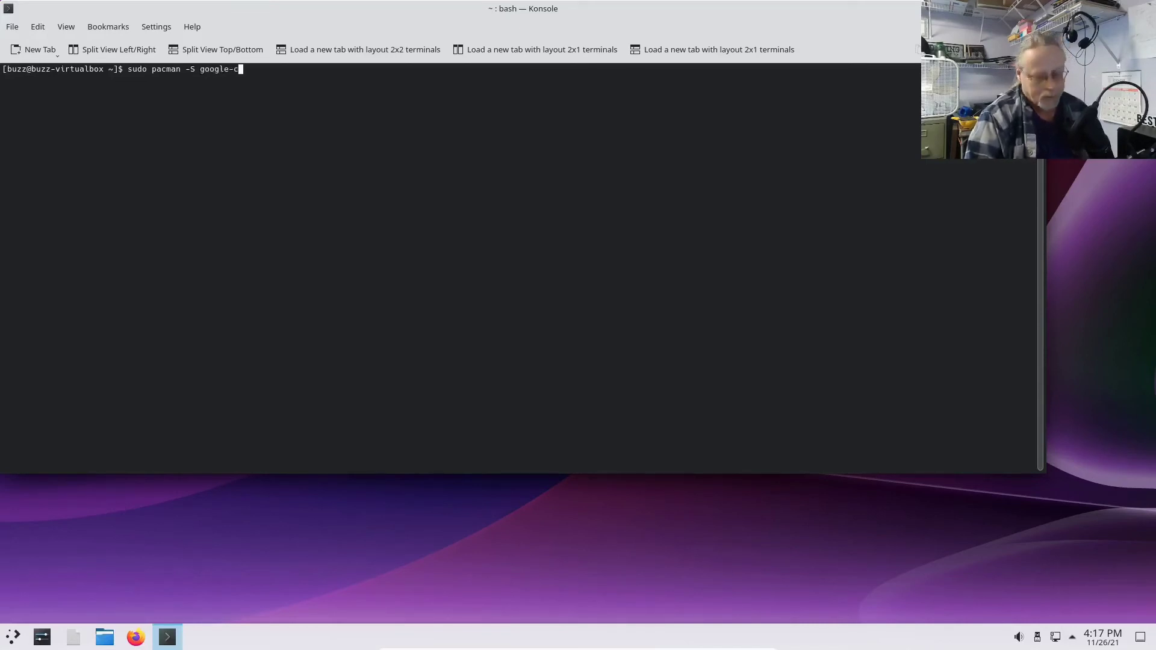
pyautogui.write('hrome')
pyautogui.press('Return')
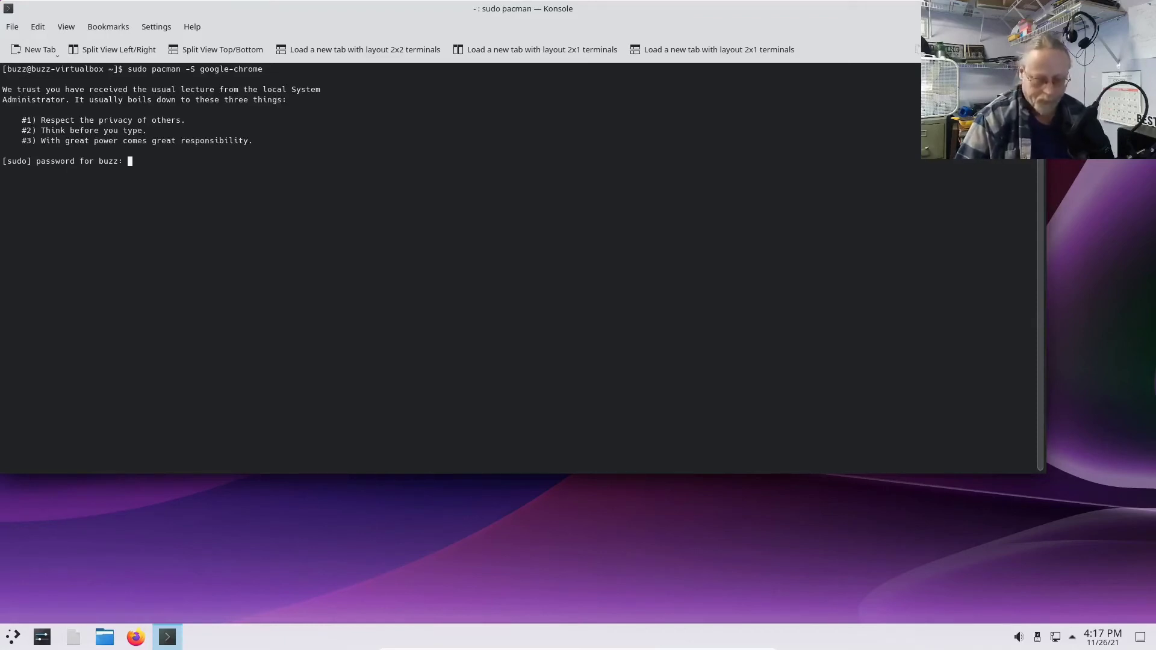
pyautogui.press('Return')
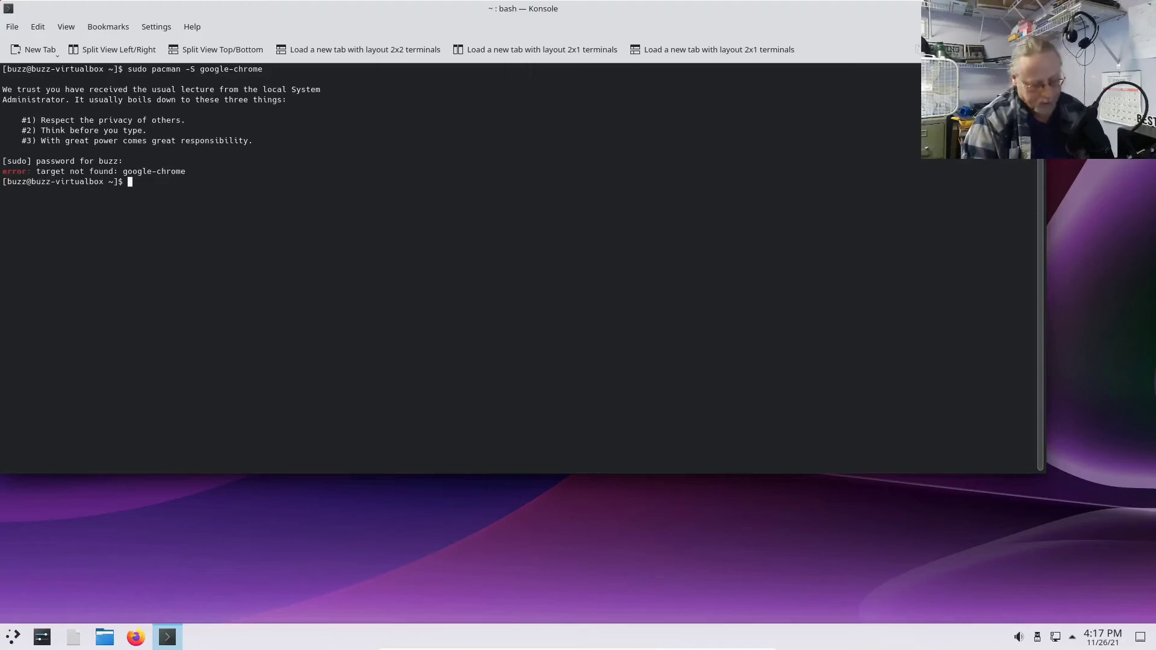
pyautogui.write('yay google-chrome')
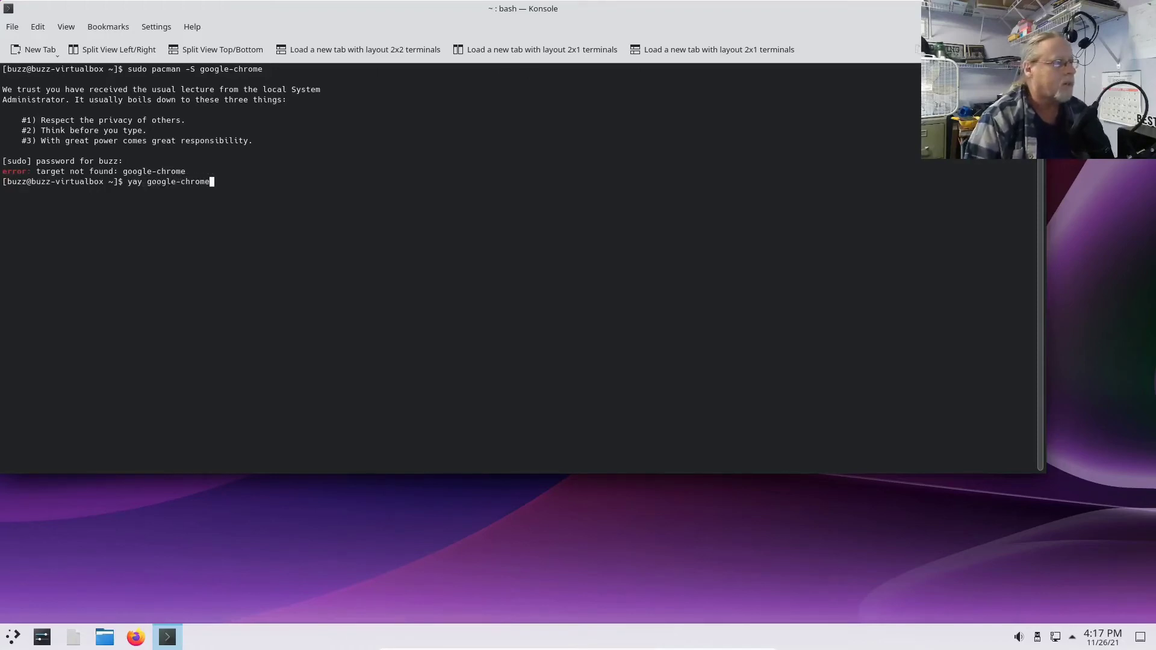
# Search the AUR with yay, choose option 1 (stable google-chrome), and skip the build diffs
pyautogui.press('Return')
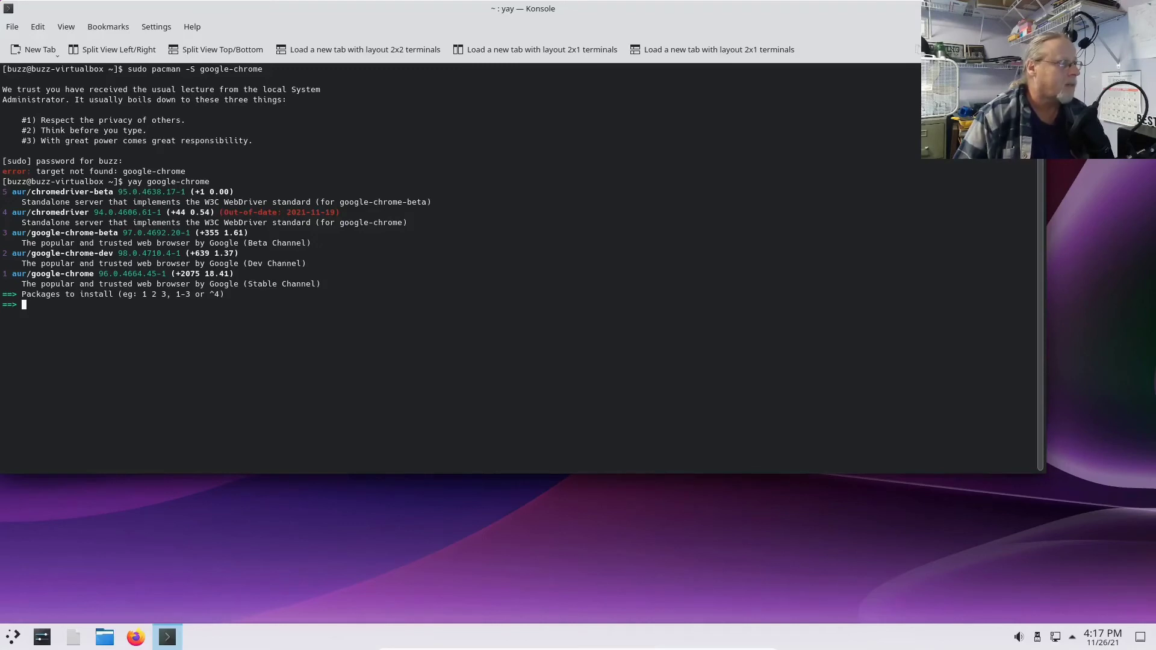
pyautogui.write('1')
pyautogui.press('Return')
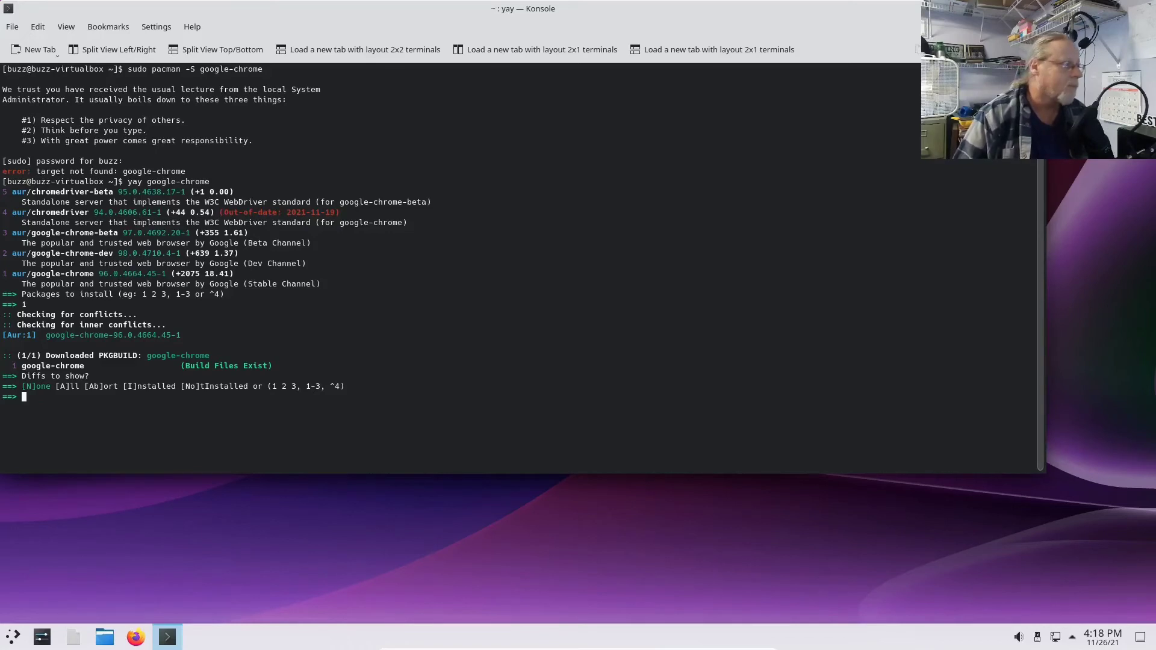
pyautogui.press('Return')
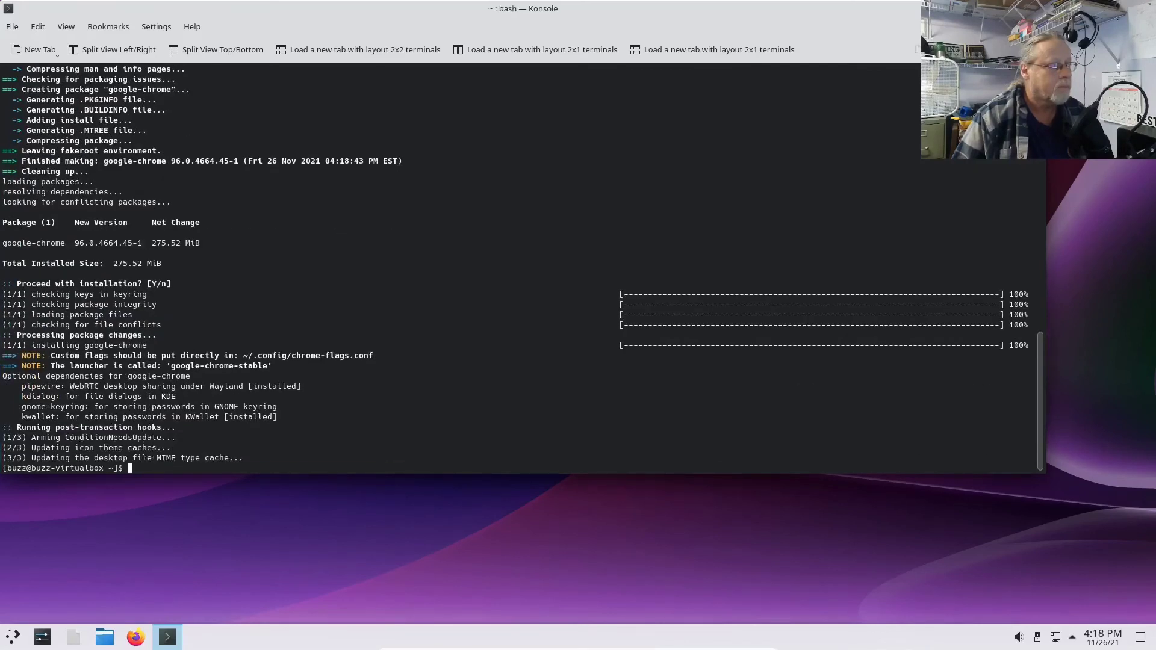
# Try starting the browser with the mistyped 'google-choome' command in the terminal, which is not found
pyautogui.write('goo')
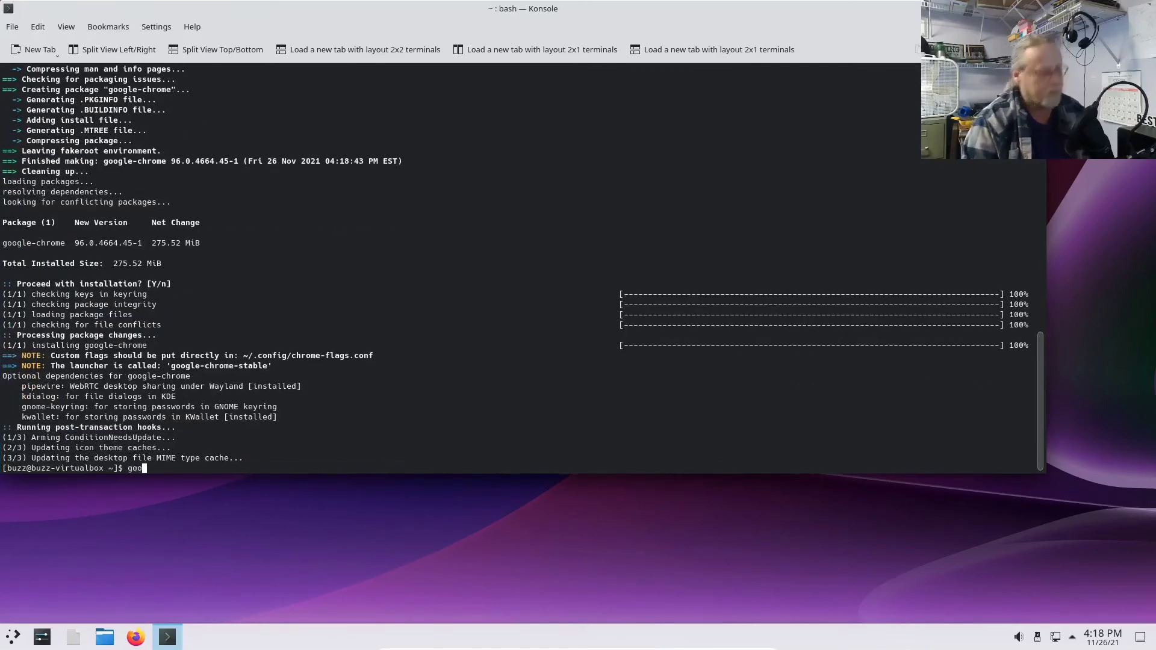
pyautogui.write('gle-cho')
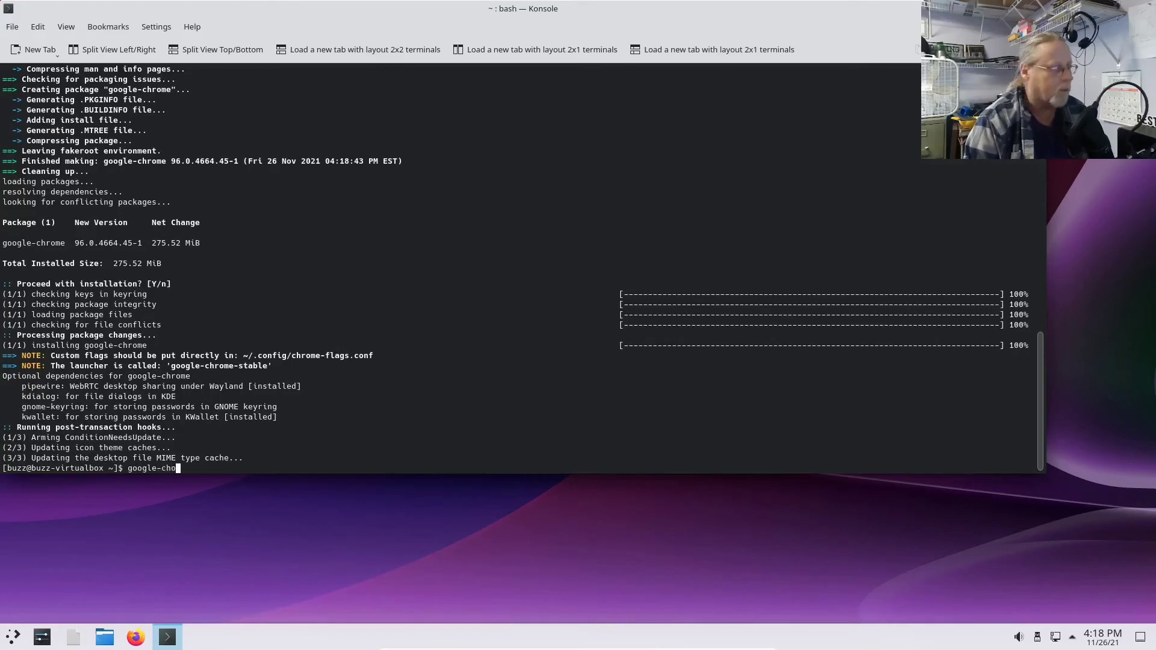
pyautogui.press('BackSpace')
pyautogui.write('rome')
pyautogui.press('Return')
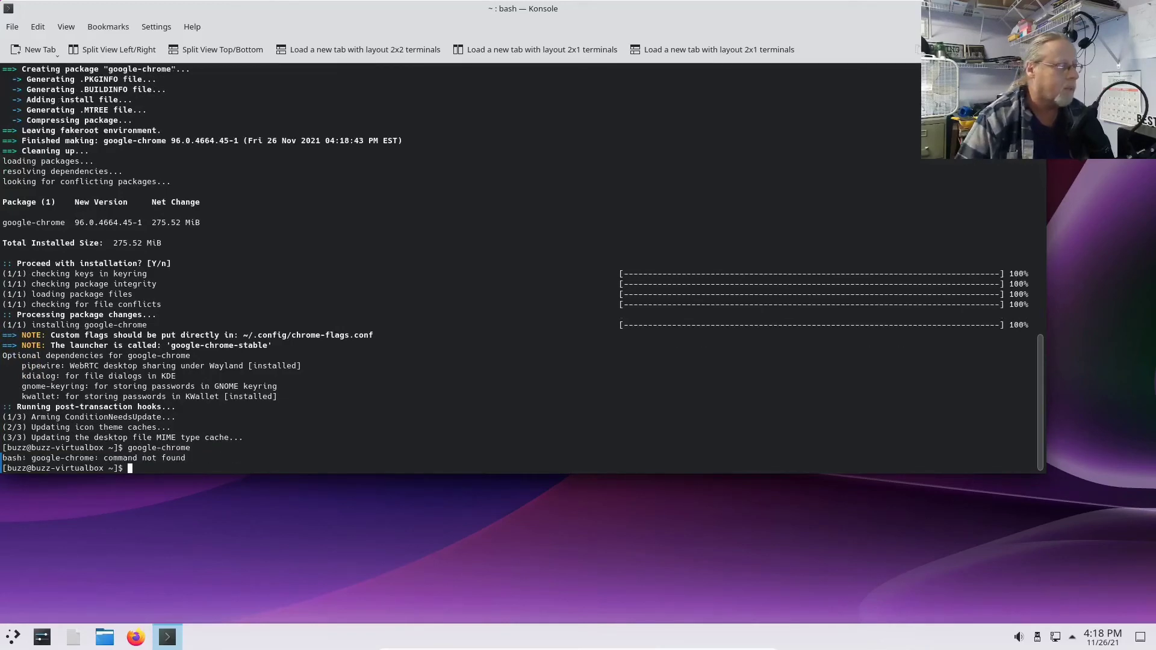
pyautogui.click(218, 527)
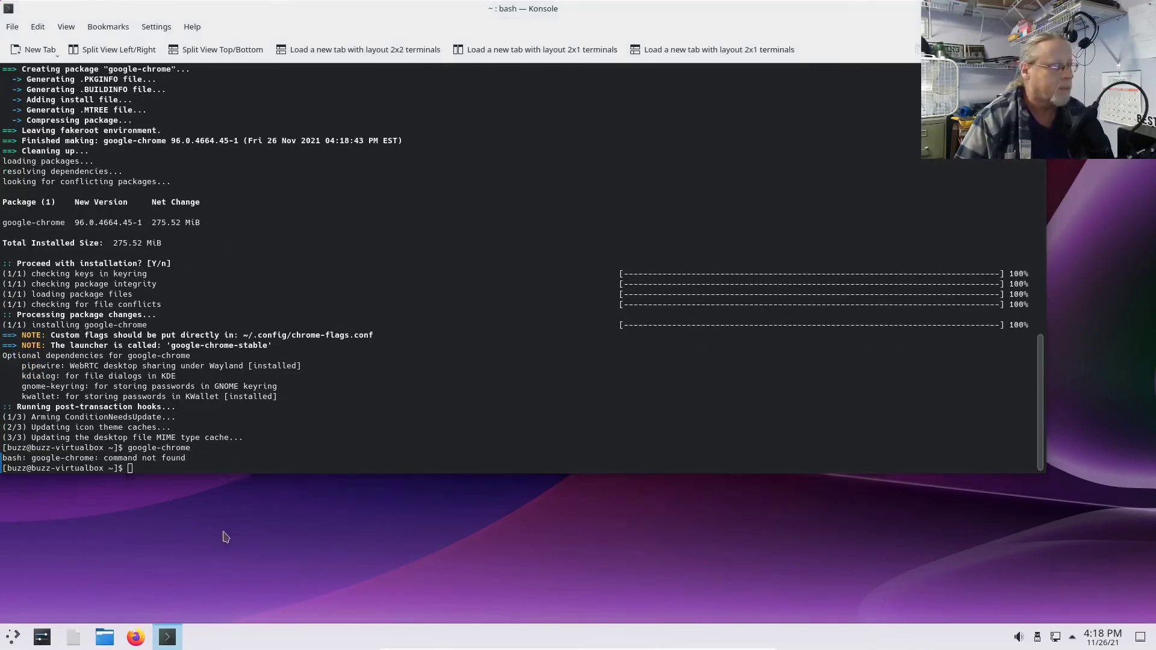
# Launch Google Chrome from the 'chrome' menu search, accept it as default browser, then close it
pyautogui.press('super')
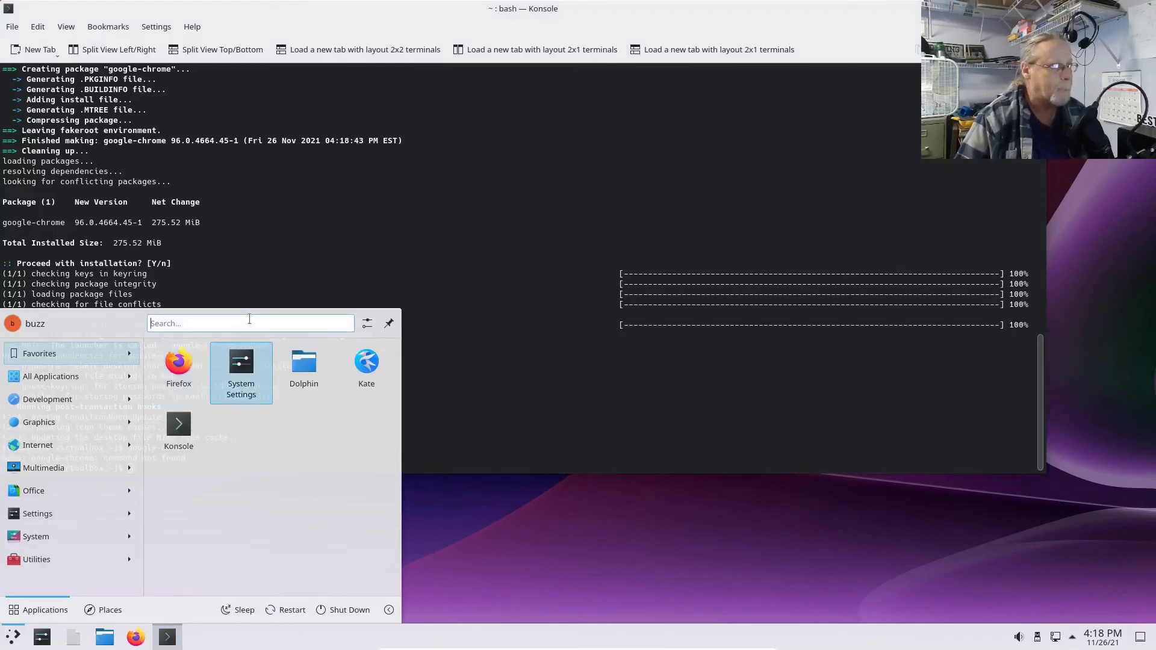
pyautogui.write('chrome')
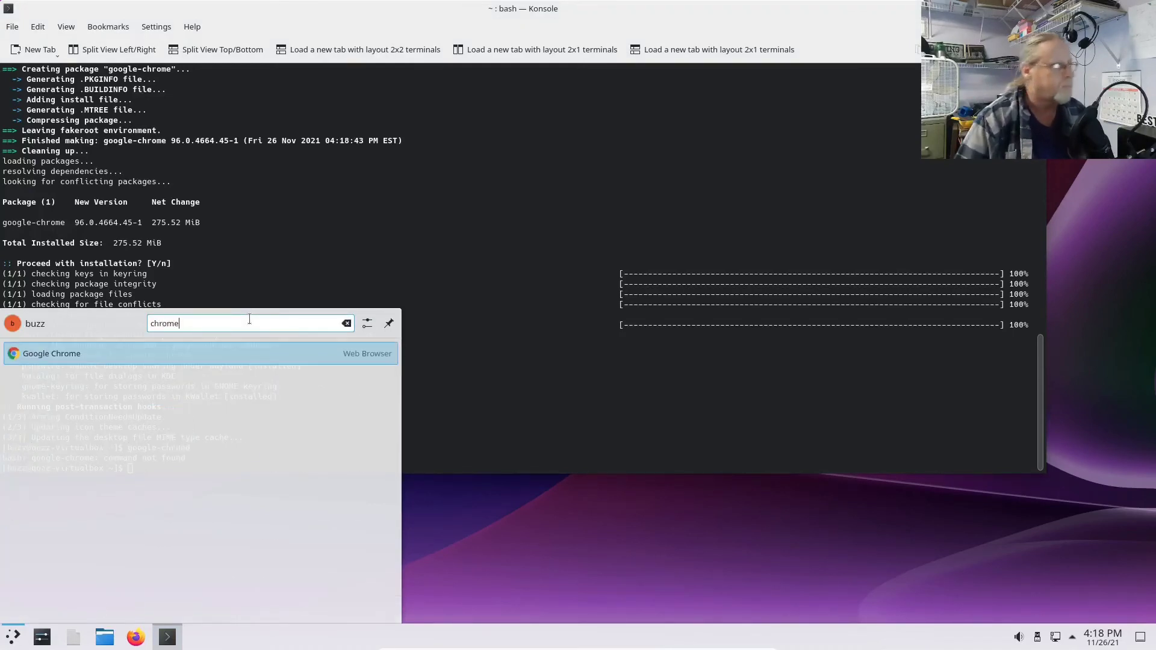
pyautogui.click(59, 355)
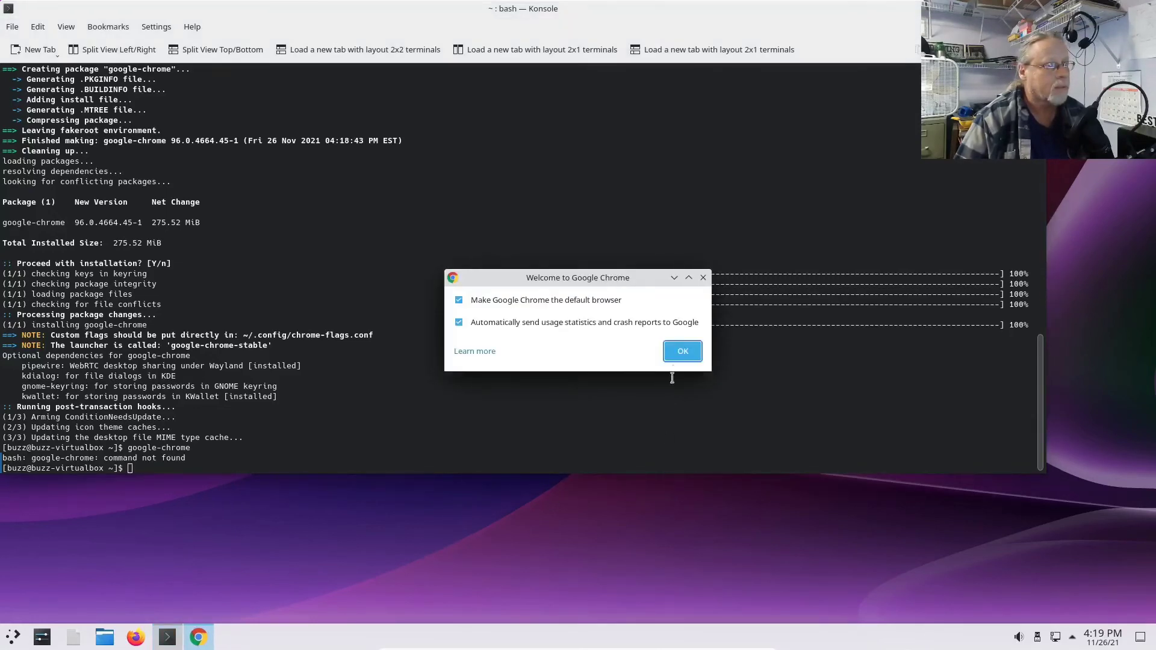
pyautogui.click(681, 353)
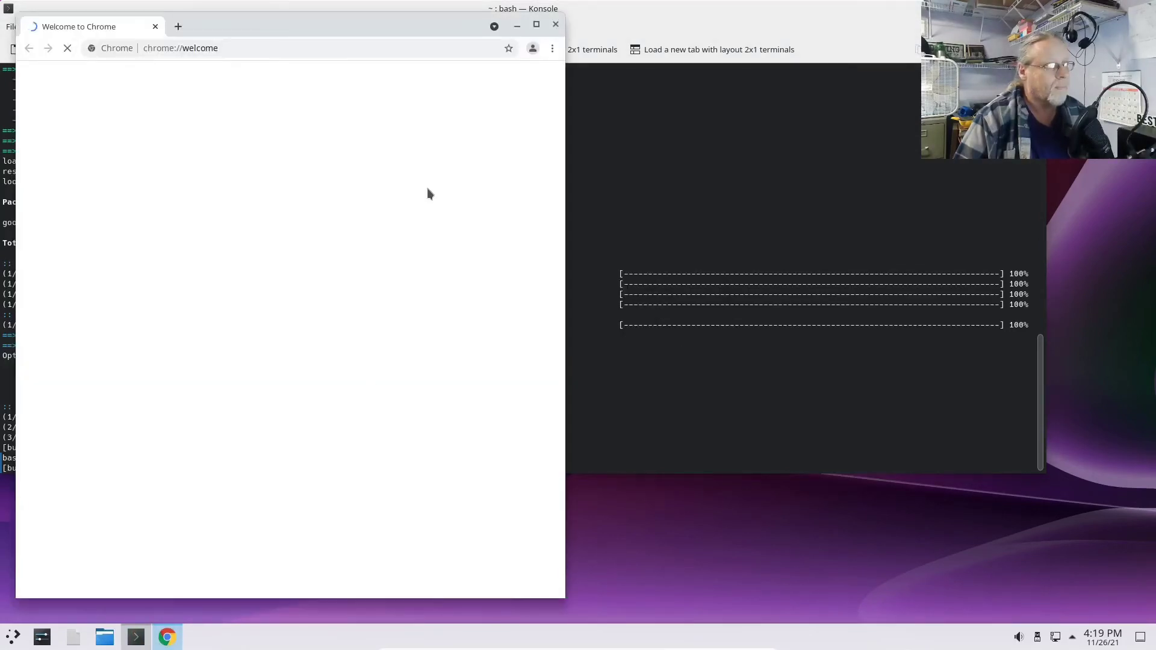
pyautogui.click(557, 26)
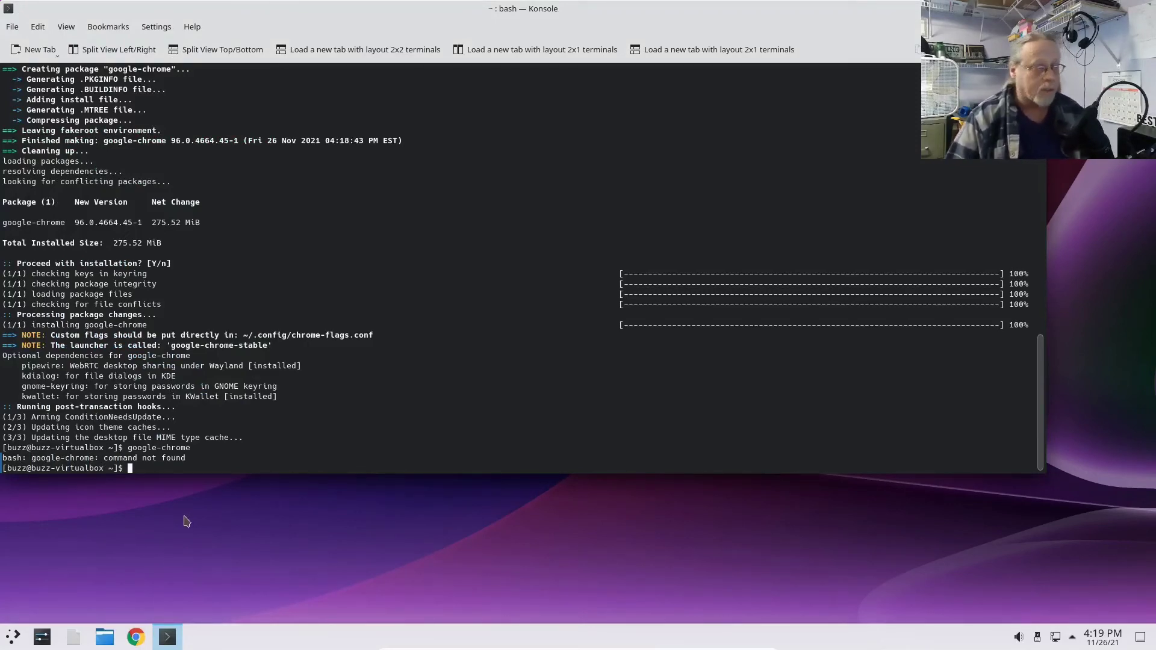
pyautogui.click(13, 637)
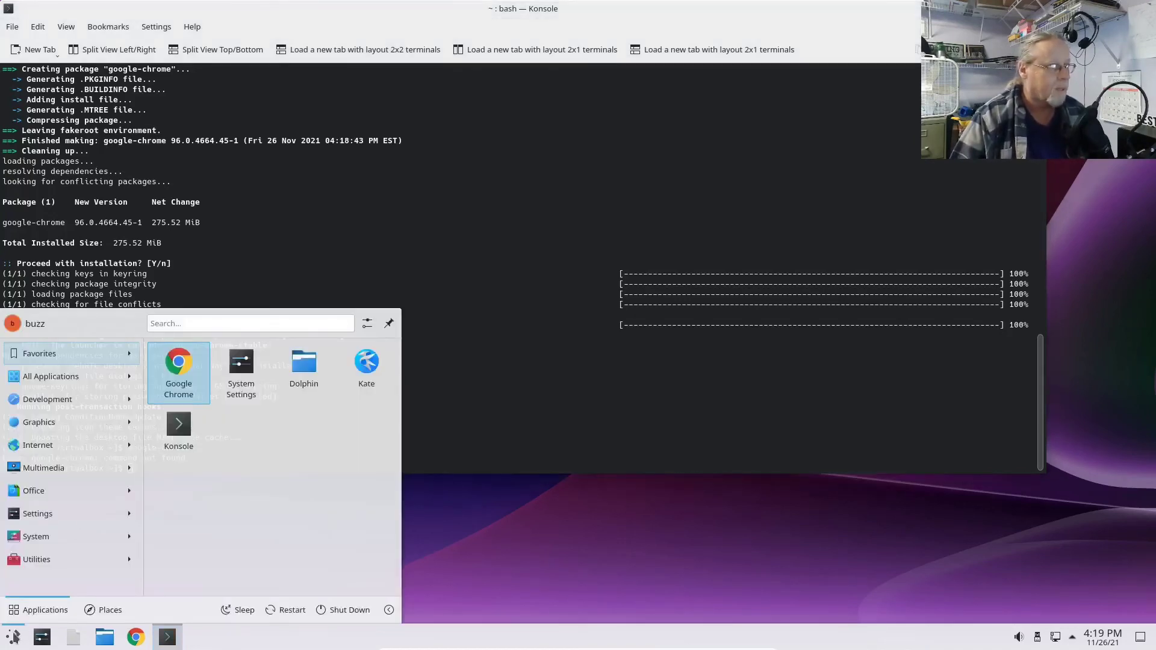
pyautogui.write('hardware')
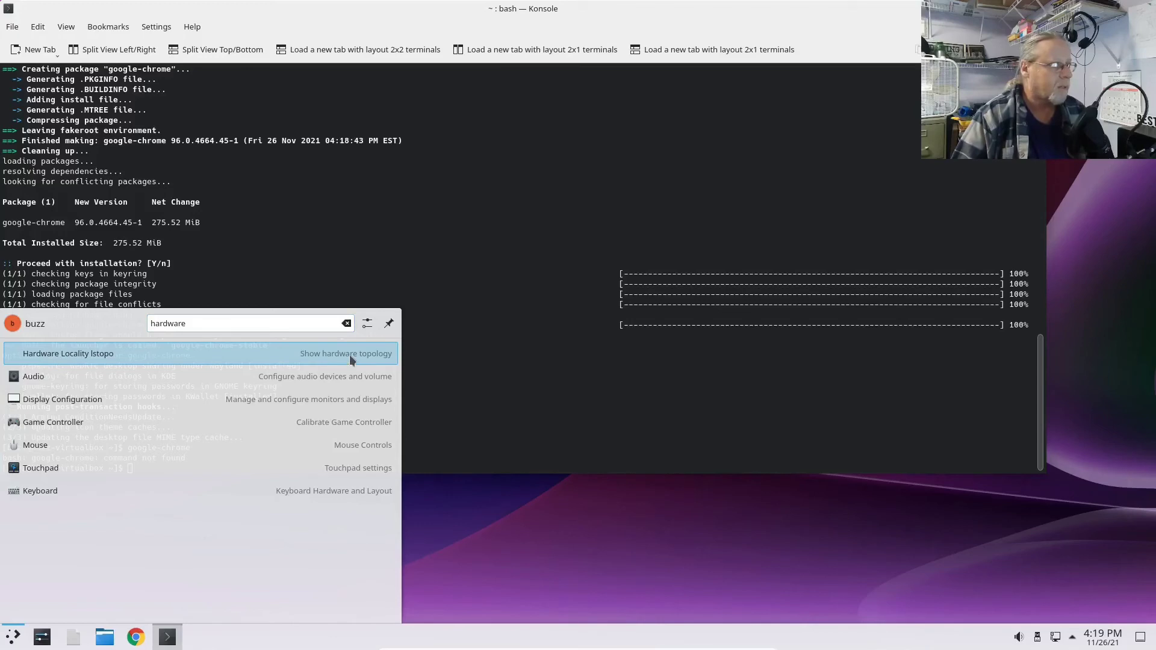
pyautogui.click(54, 354)
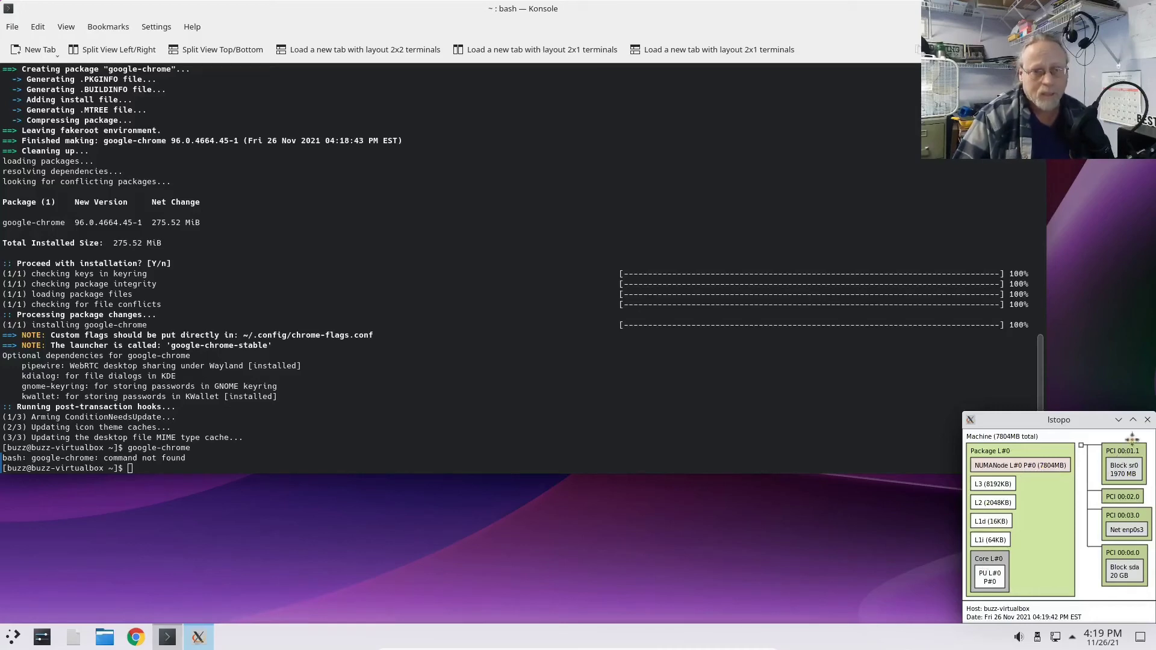
pyautogui.click(1147, 420)
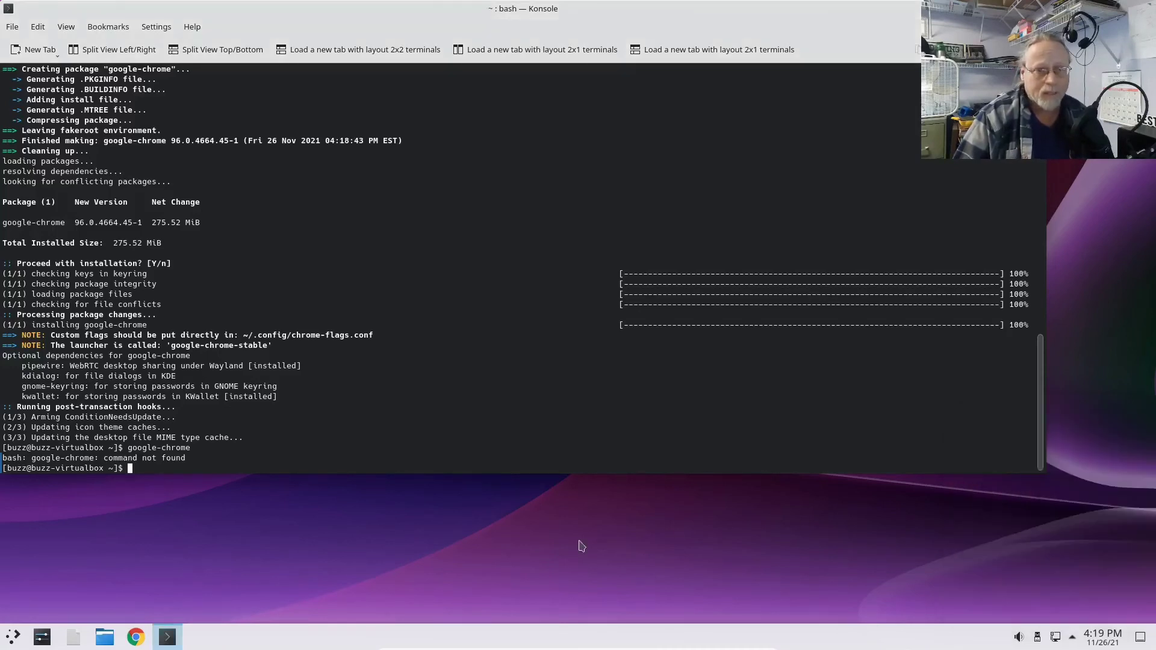
pyautogui.click(12, 637)
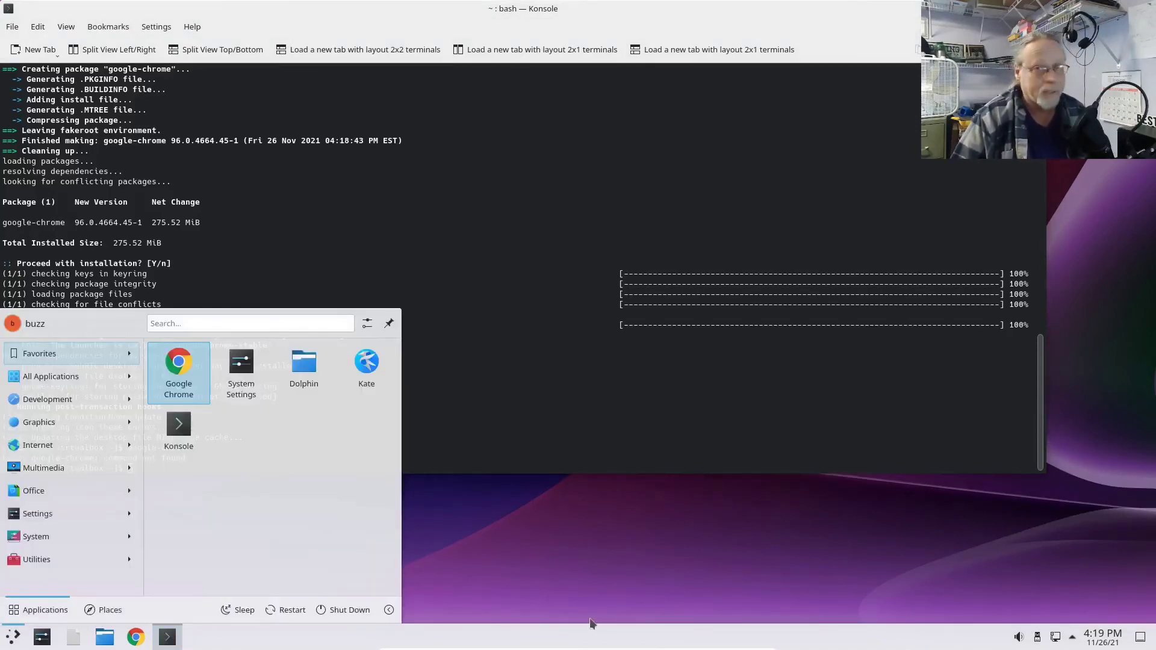
pyautogui.click(522, 567)
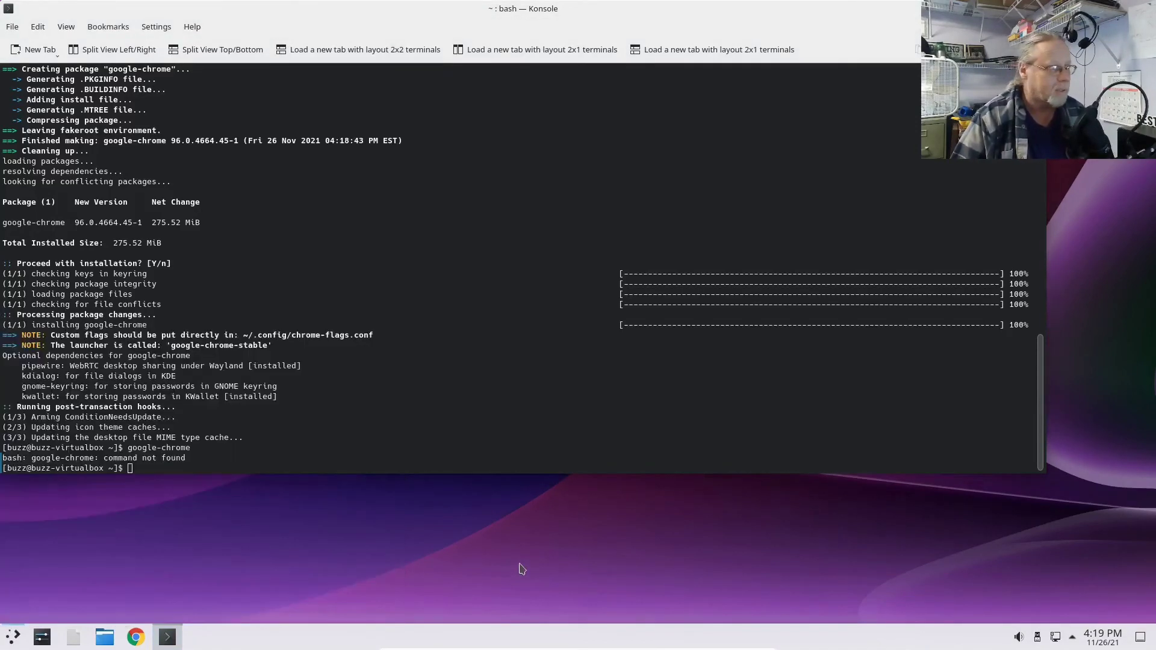
# Run sudo pacman -S kdenlive, review the six packages, answer n, and close Konsole
pyautogui.click(411, 461)
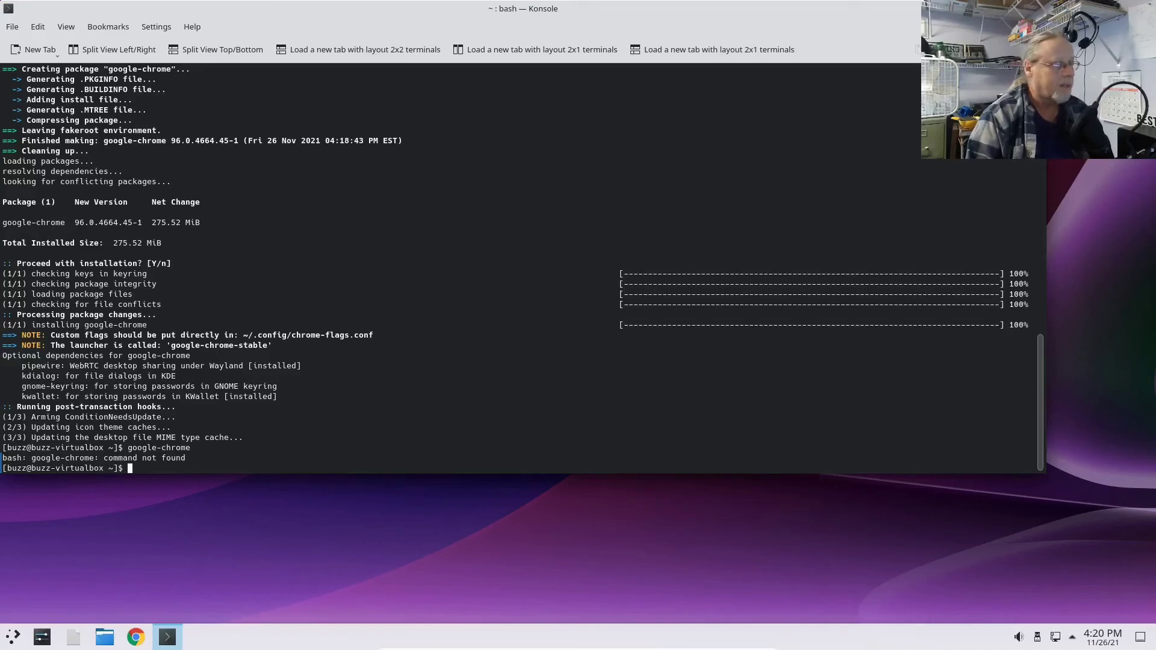
pyautogui.write('sudo pac')
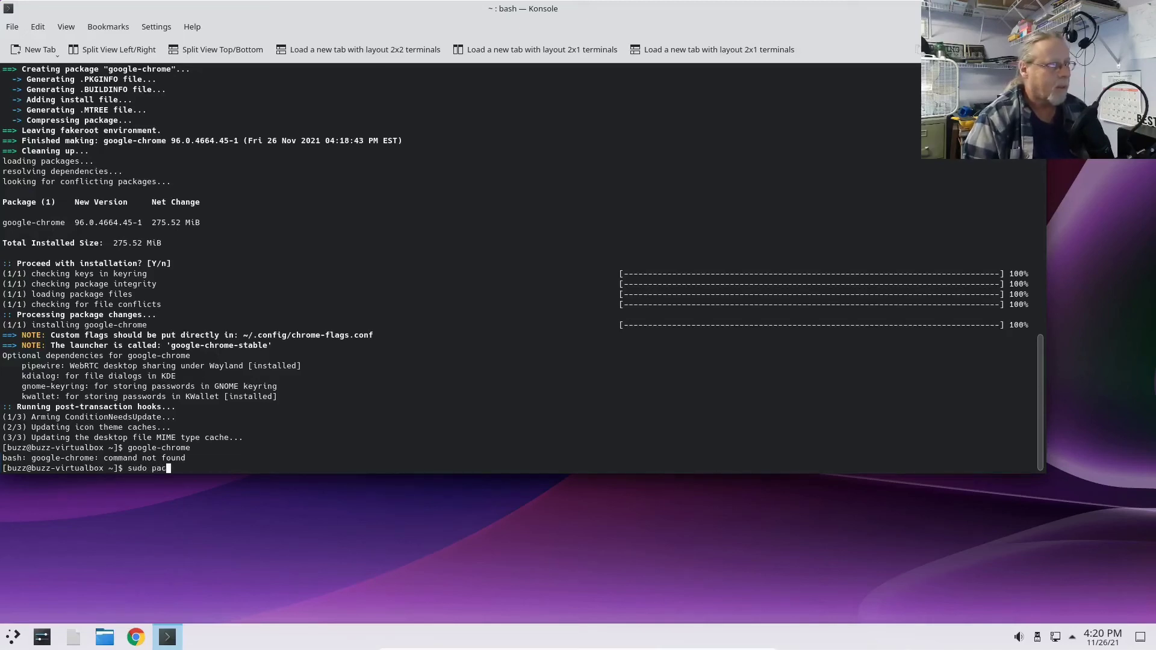
pyautogui.write('man -S ')
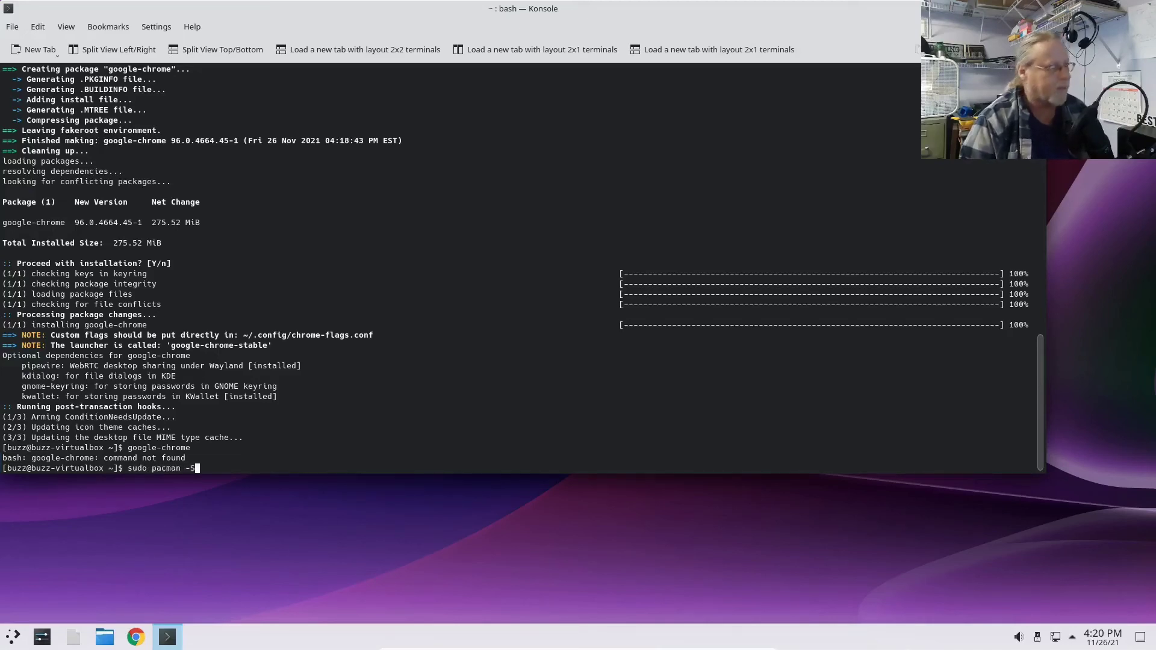
pyautogui.write('d')
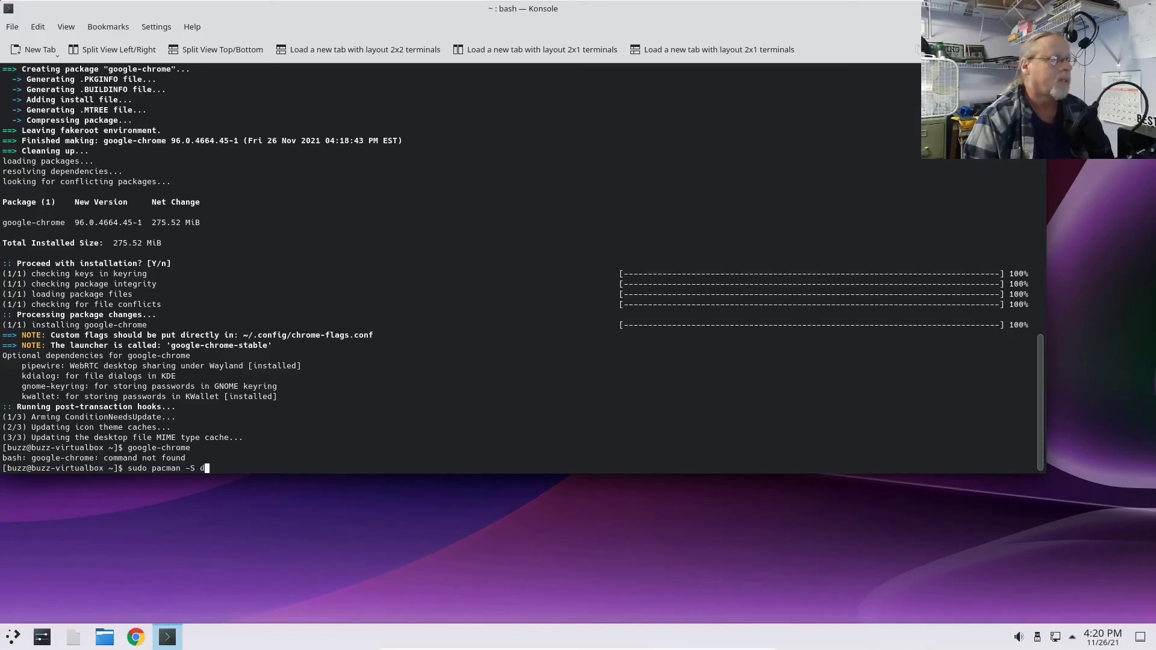
pyautogui.press('BackSpace')
pyautogui.write('kdenlive')
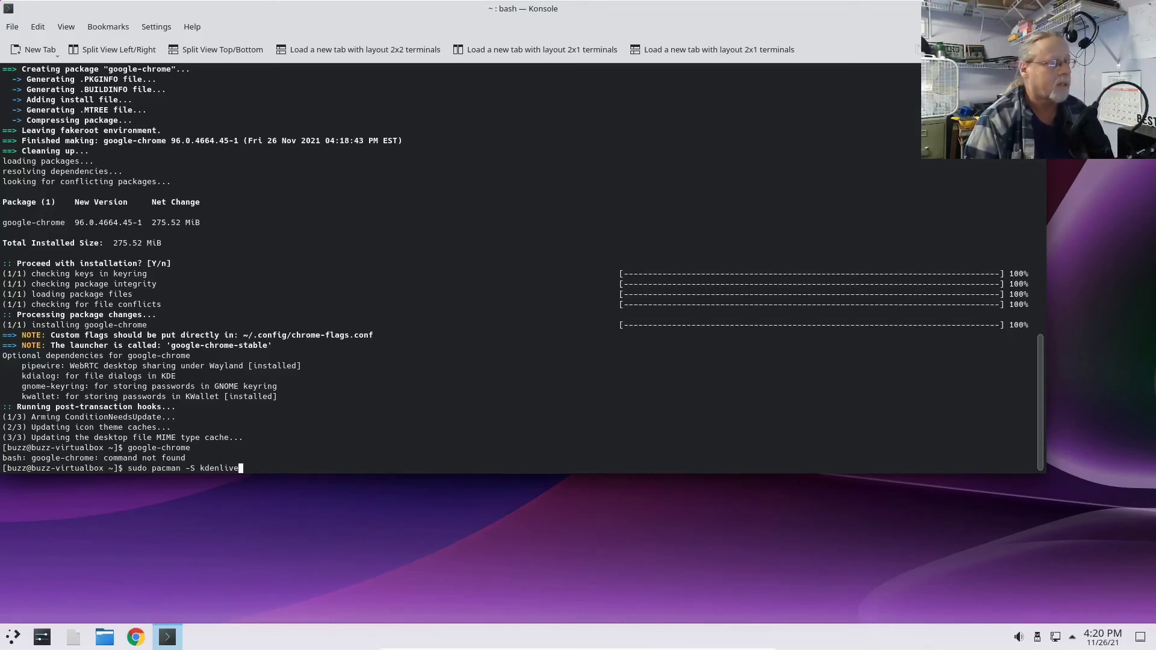
pyautogui.press('Return')
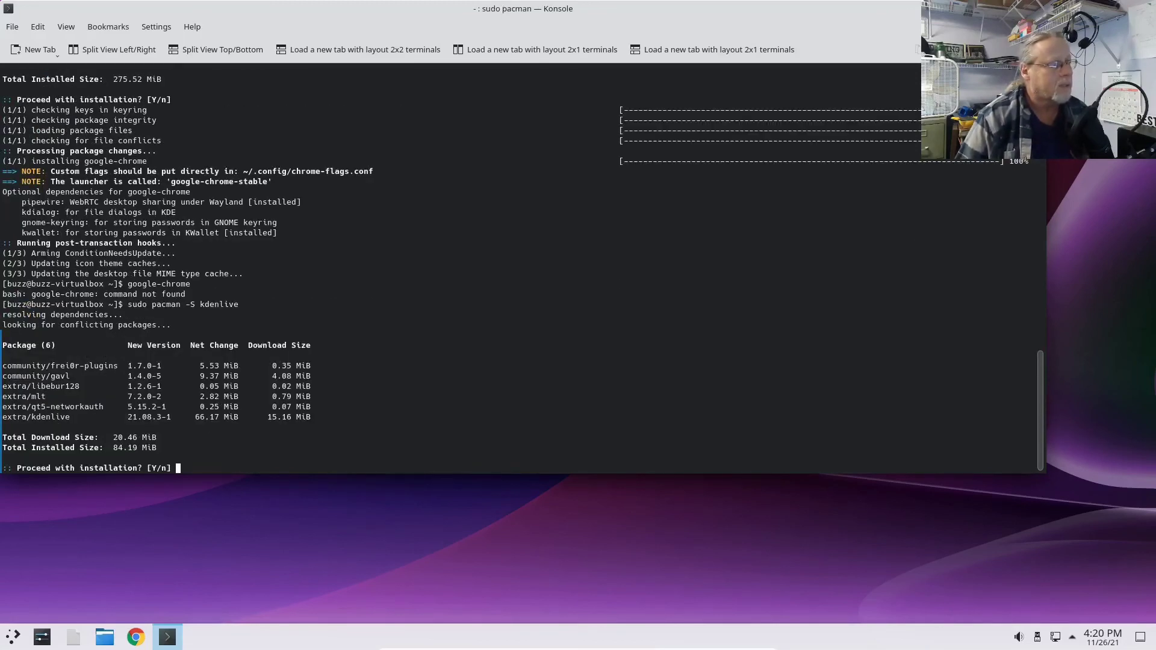
pyautogui.write('n')
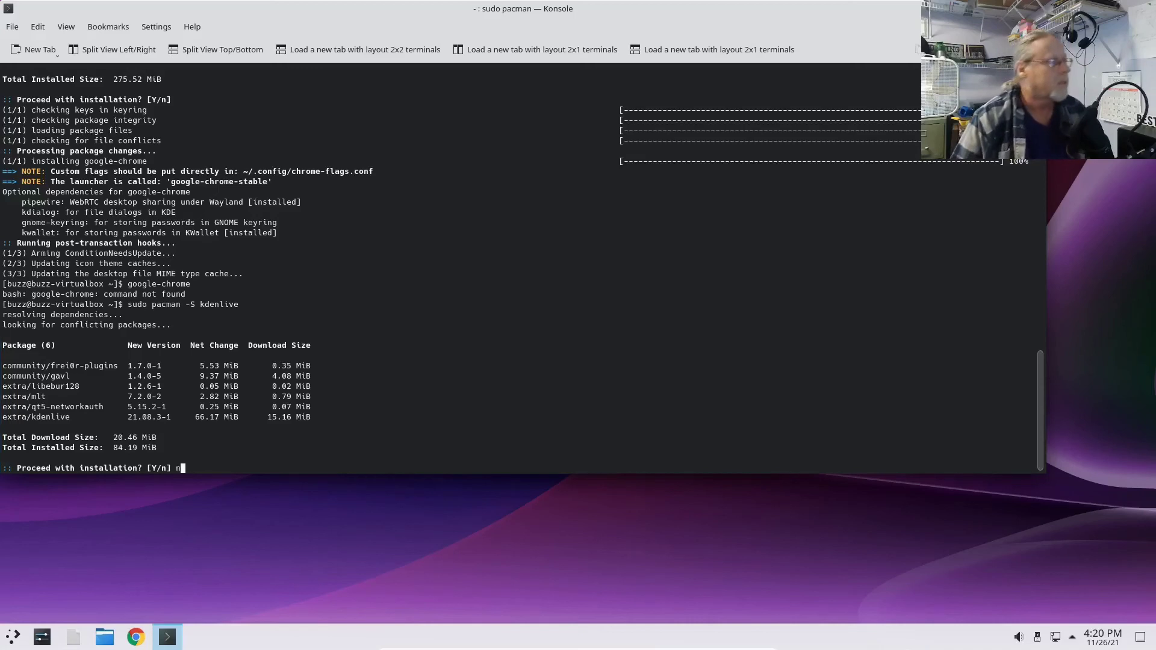
pyautogui.press('Return')
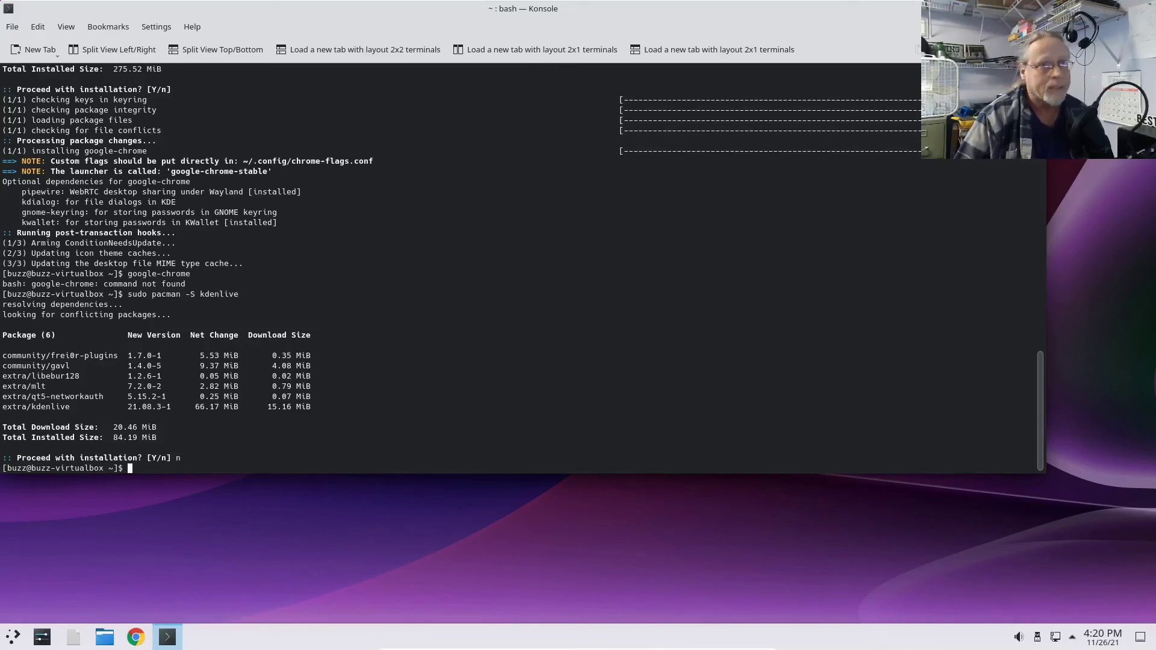
pyautogui.hotkey('ctrl', 'd')
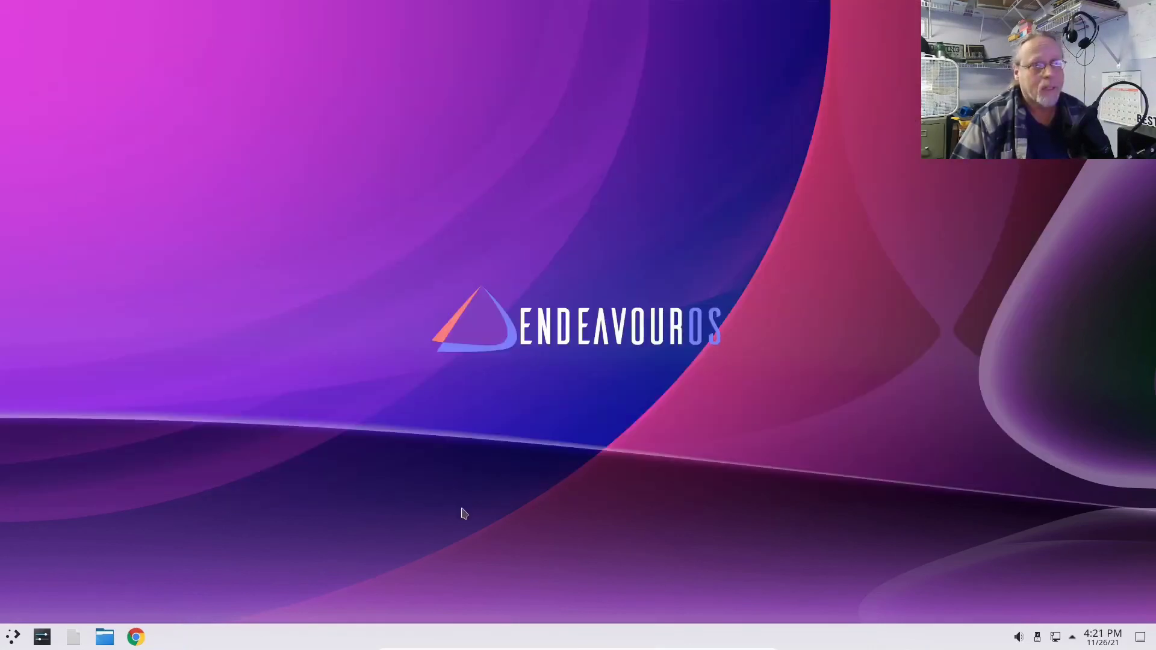
# Show Google Chrome in the Application Launcher, then dismiss it back to the empty desktop
pyautogui.click(12, 638)
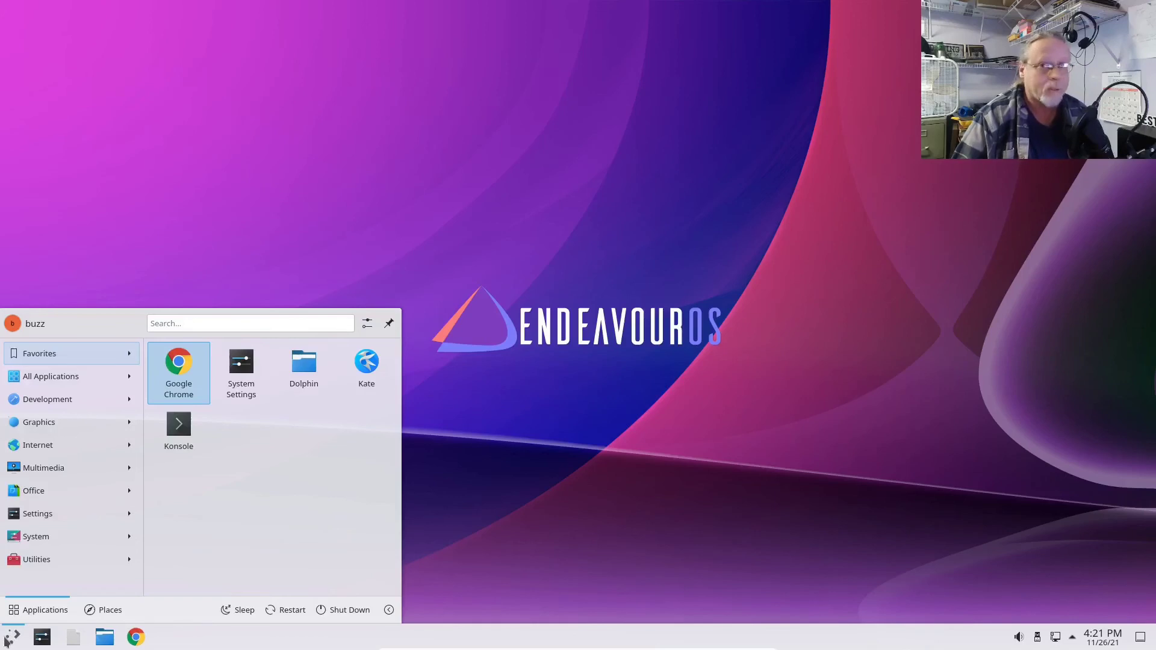
pyautogui.click(514, 492)
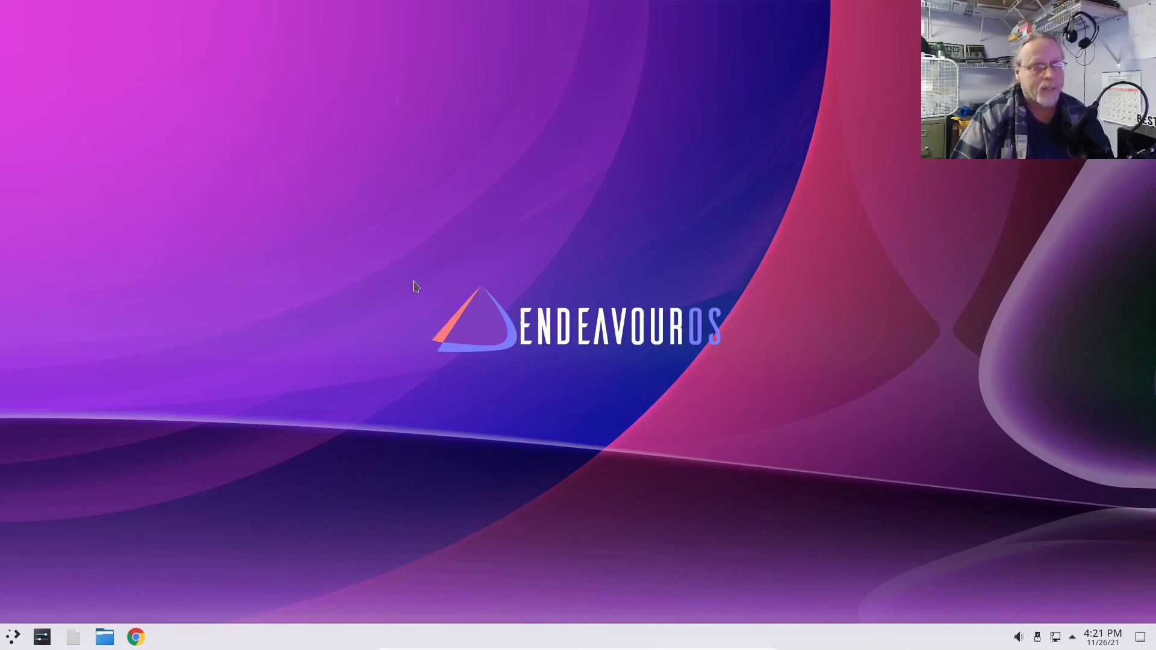
pyautogui.moveTo(426, 272); pyautogui.dragTo(782, 355)
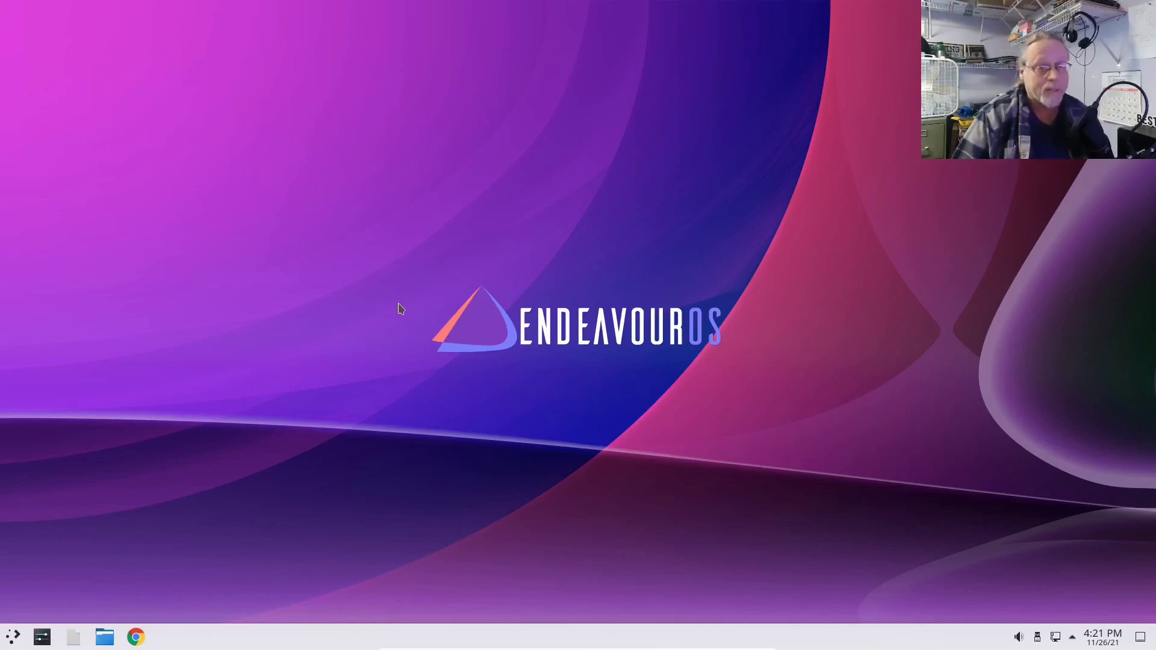
pyautogui.click(12, 638)
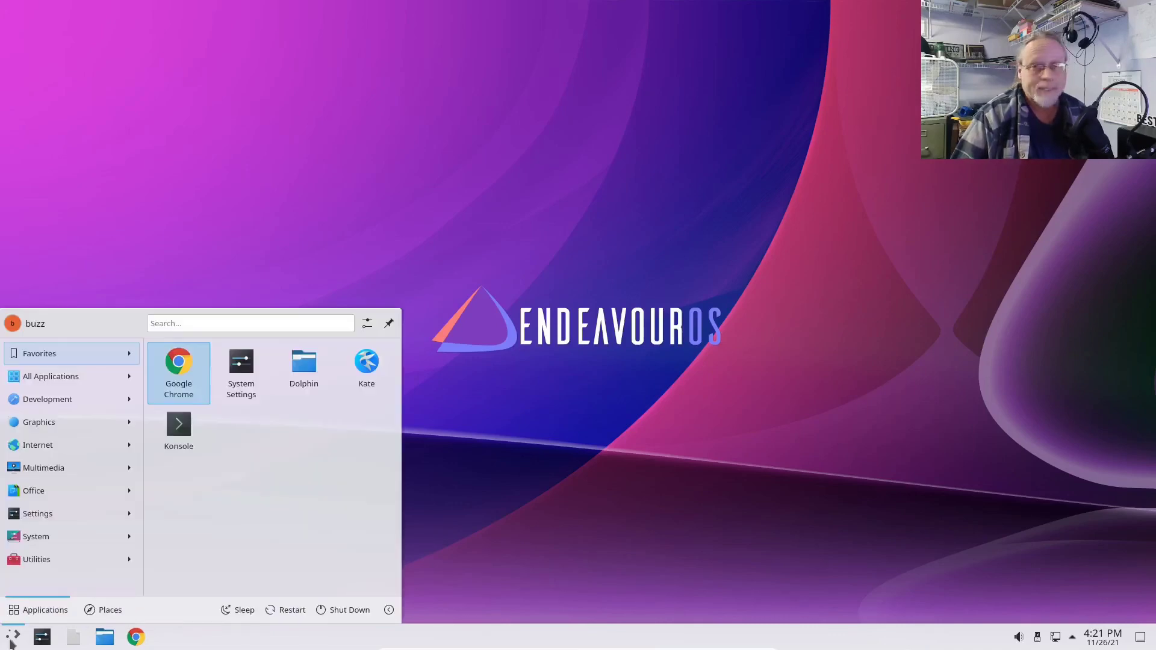
pyautogui.click(655, 479)
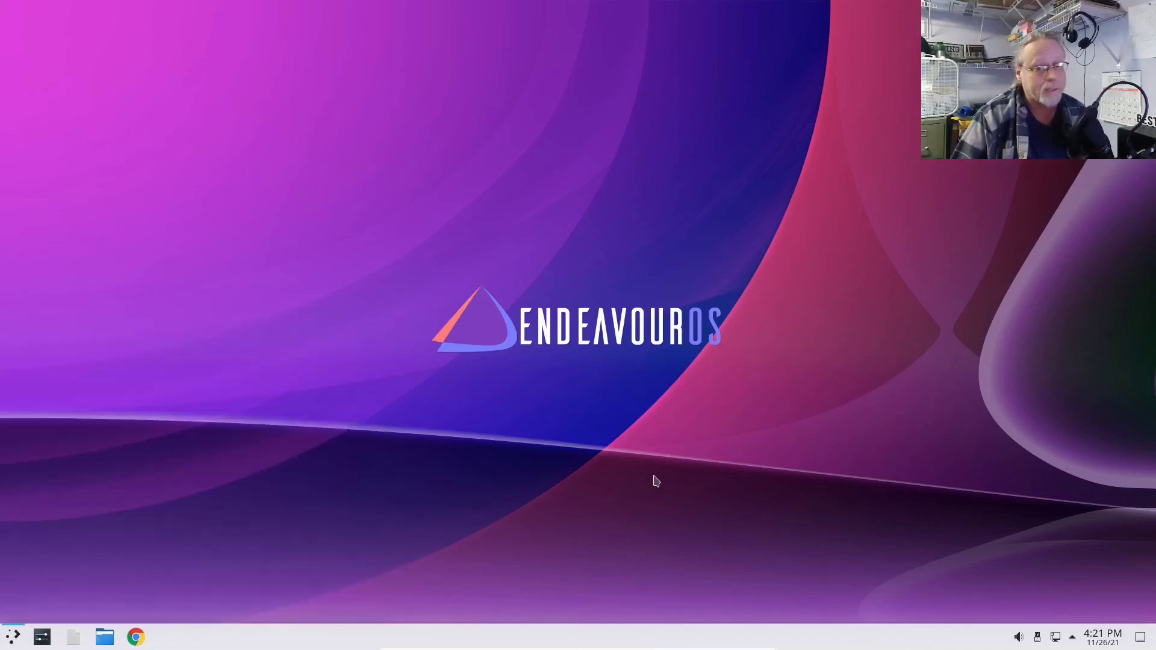